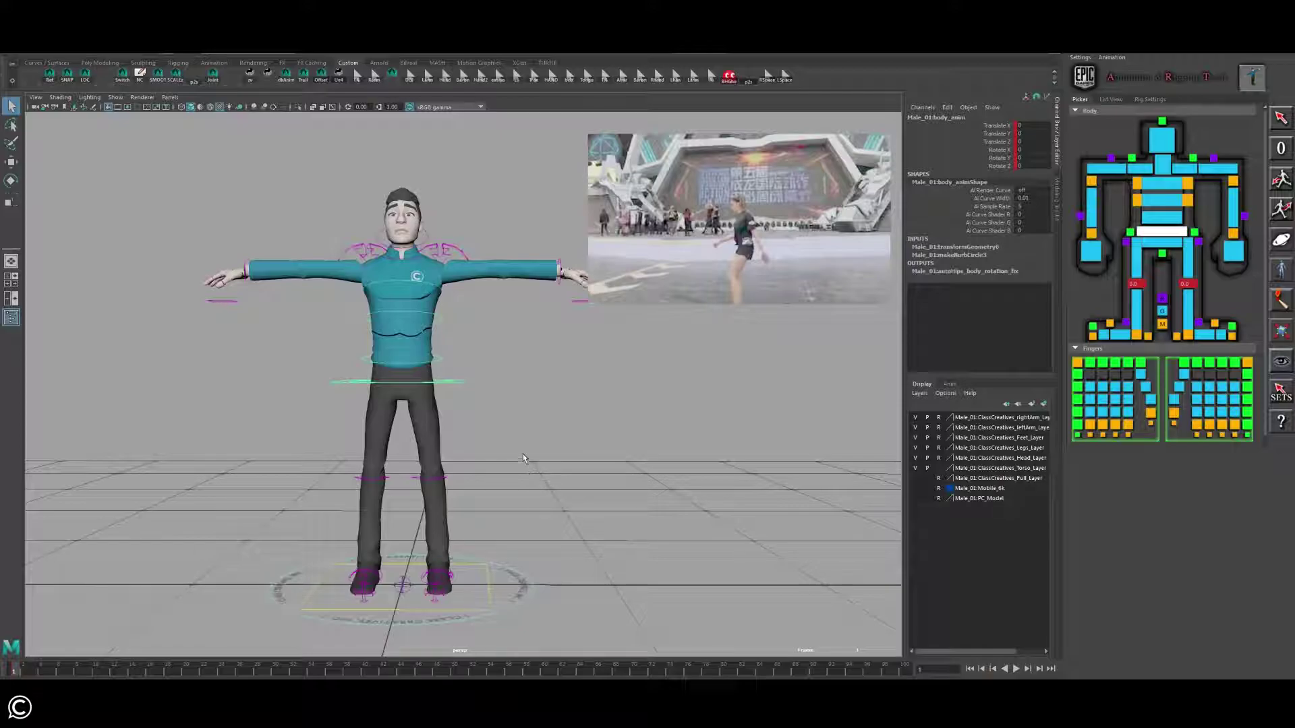
# Step: Lower the character's main body control to a Translate X of about -13.6 so both knees bend
pyautogui.moveTo(524, 460)
pyautogui.keyDown('alt'); pyautogui.mouseDown()
pyautogui.moveTo(534, 453)
pyautogui.moveTo(528, 487)
pyautogui.moveTo(551, 476)
pyautogui.moveTo(544, 466)
pyautogui.mouseUp(); pyautogui.keyUp('alt')
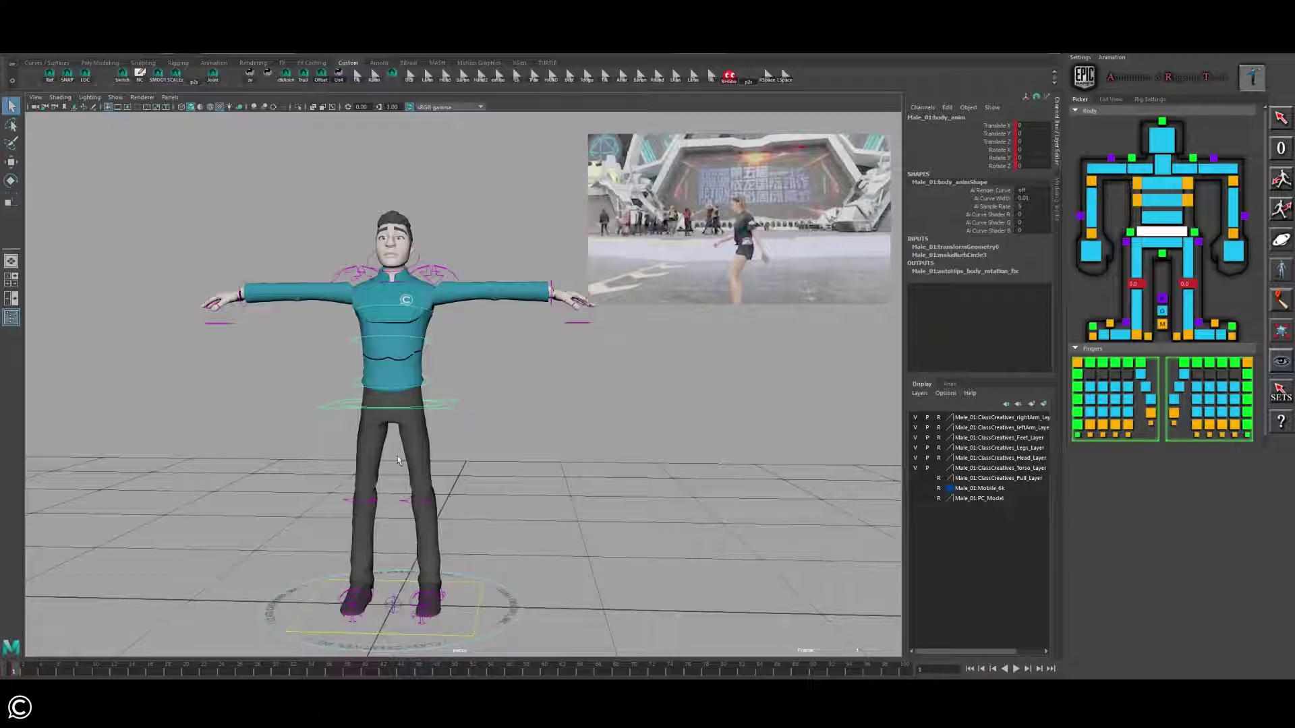
pyautogui.keyDown('alt'); pyautogui.moveTo(396, 456); pyautogui.dragTo(391, 447); pyautogui.keyUp('alt')
pyautogui.press('w')
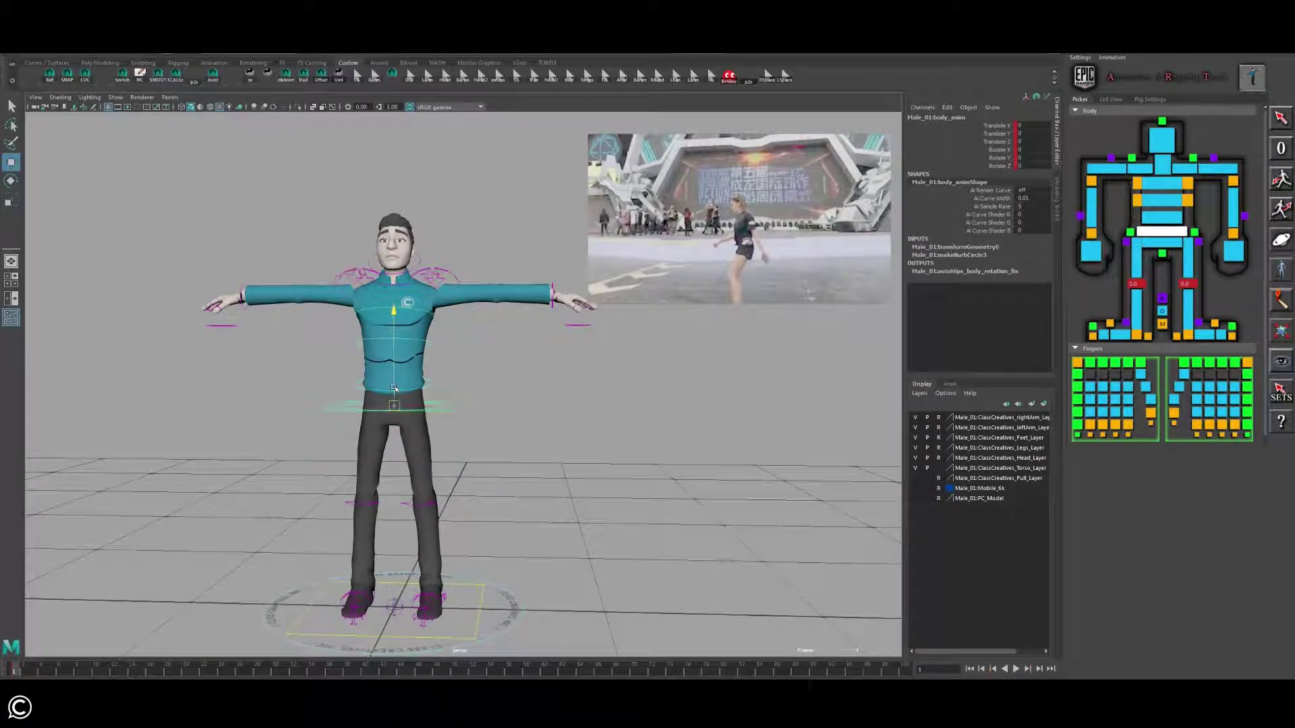
pyautogui.moveTo(394, 388); pyautogui.dragTo(506, 451)
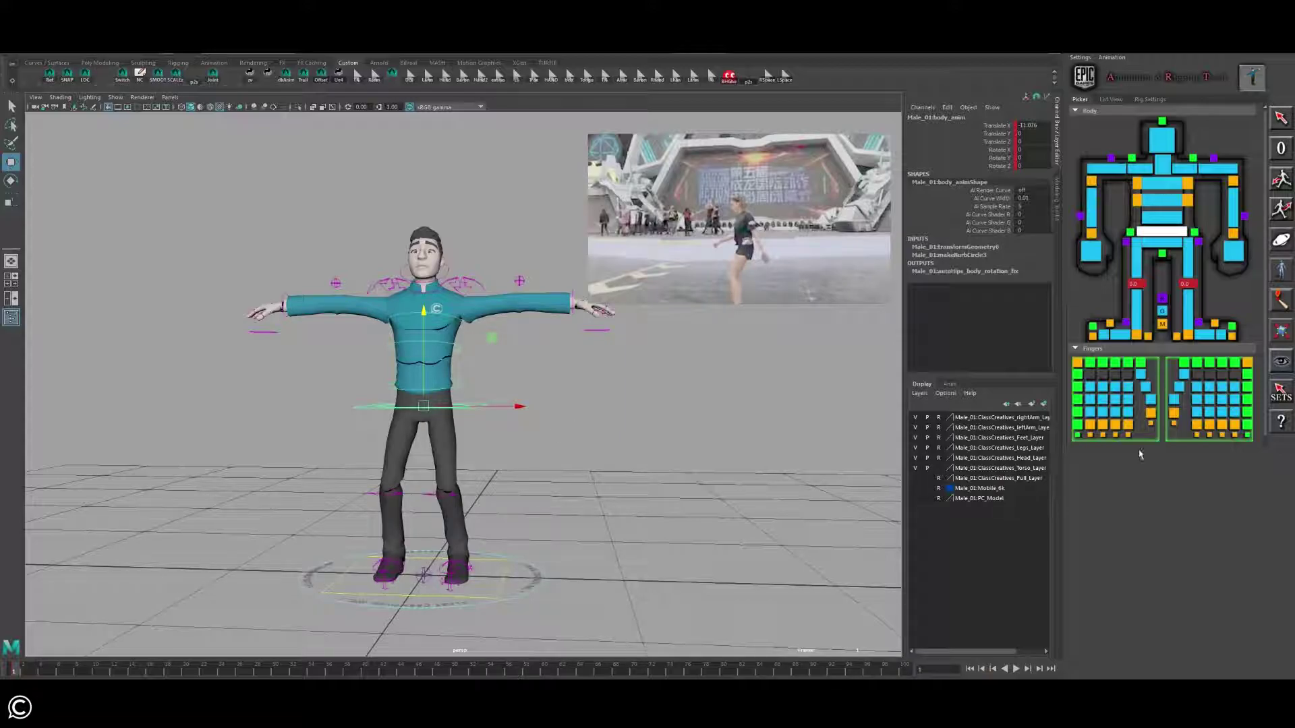
pyautogui.keyDown('alt'); pyautogui.moveTo(480, 351); pyautogui.dragTo(515, 386); pyautogui.keyUp('alt')
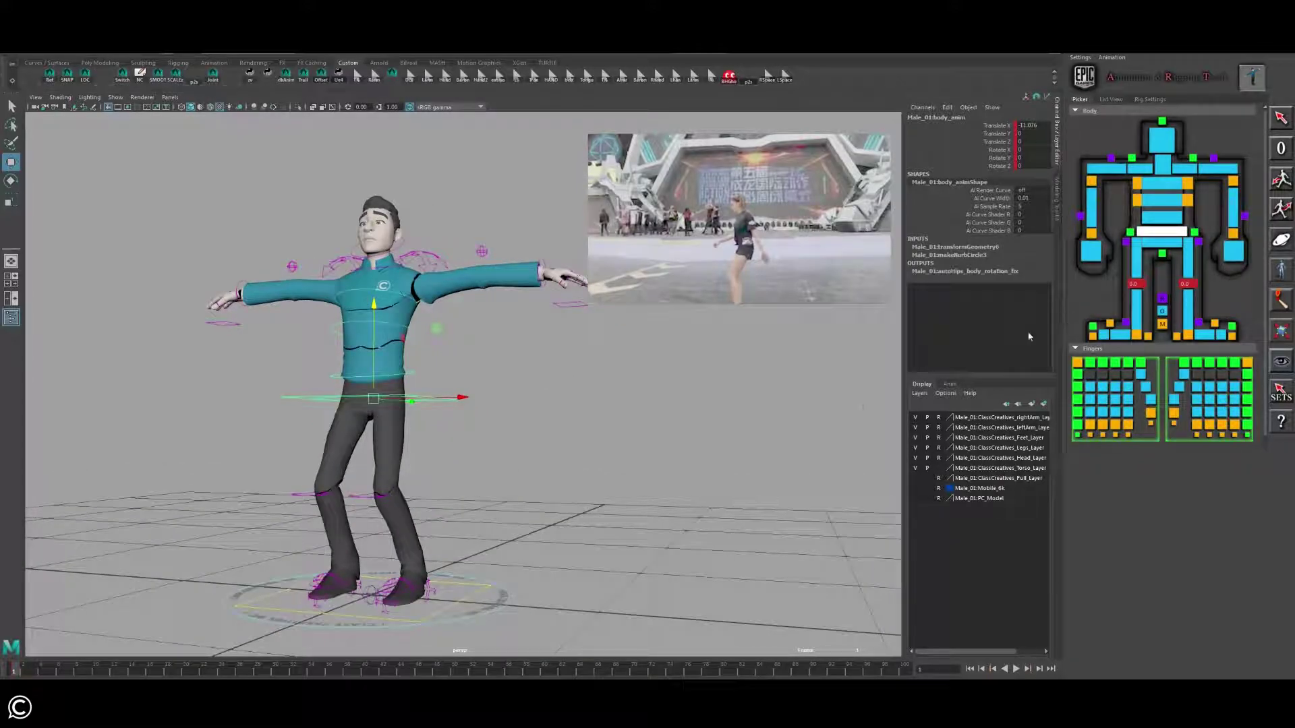
pyautogui.keyDown('alt'); pyautogui.moveTo(553, 446); pyautogui.dragTo(656, 420); pyautogui.keyUp('alt')
pyautogui.keyDown('alt'); pyautogui.moveTo(608, 521); pyautogui.dragTo(593, 506); pyautogui.keyUp('alt')
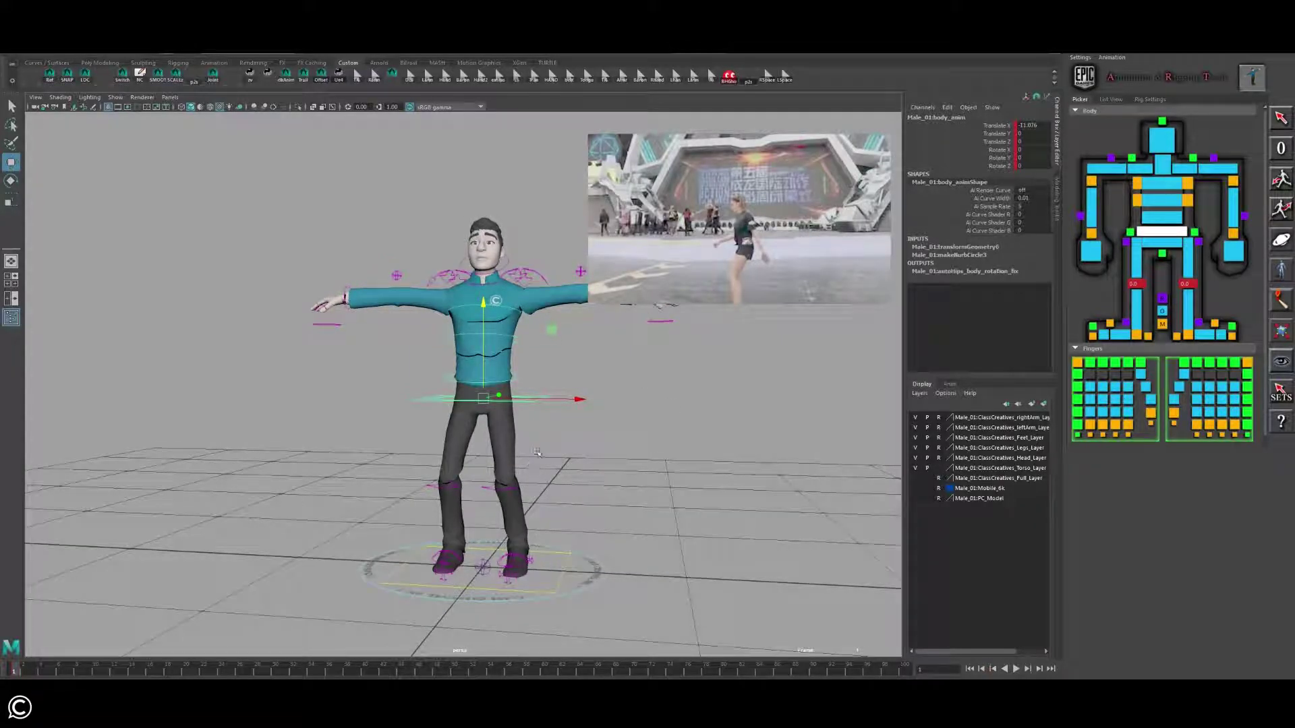
pyautogui.moveTo(485, 370); pyautogui.dragTo(484, 376)
pyautogui.keyDown('alt'); pyautogui.moveTo(715, 489); pyautogui.dragTo(542, 572); pyautogui.keyUp('alt')
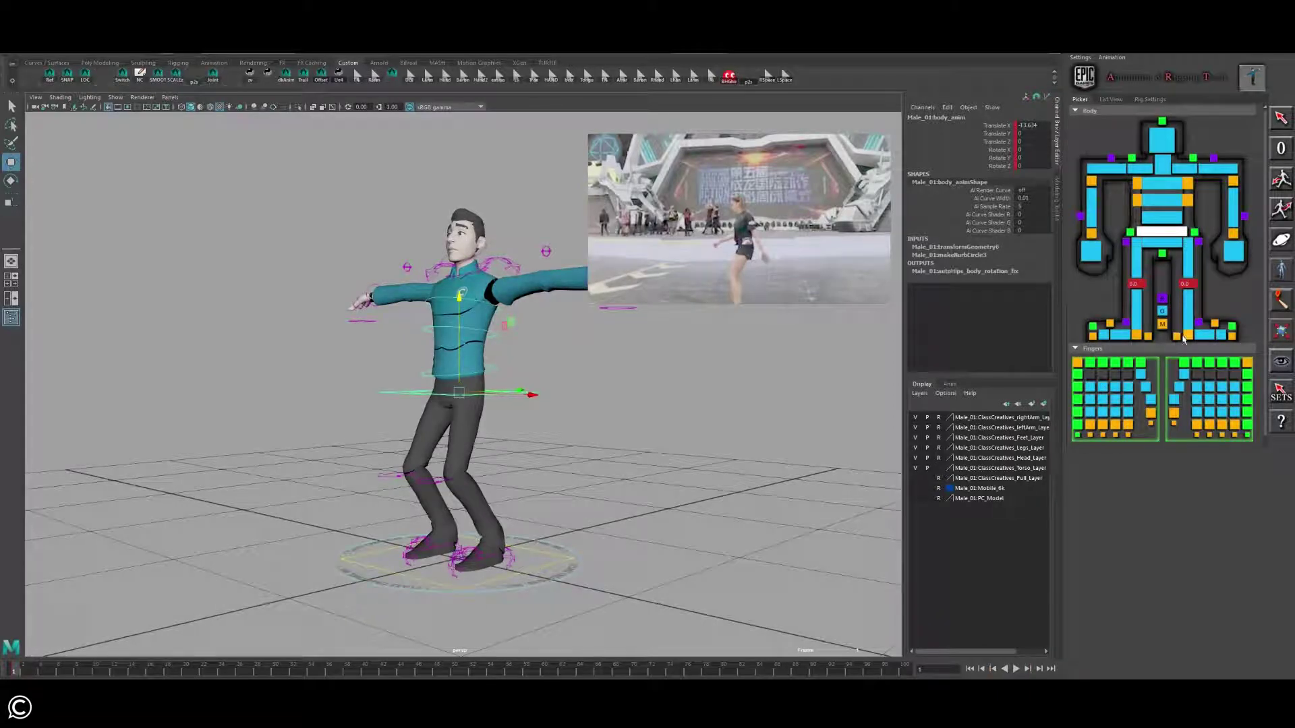
# Step: Move the left foot control backward and turn the foot outward to a Rotate Z of about 37.5
pyautogui.click(1185, 336)
pyautogui.keyDown('alt'); pyautogui.moveTo(506, 459); pyautogui.dragTo(654, 520); pyautogui.keyUp('alt')
pyautogui.press('e')
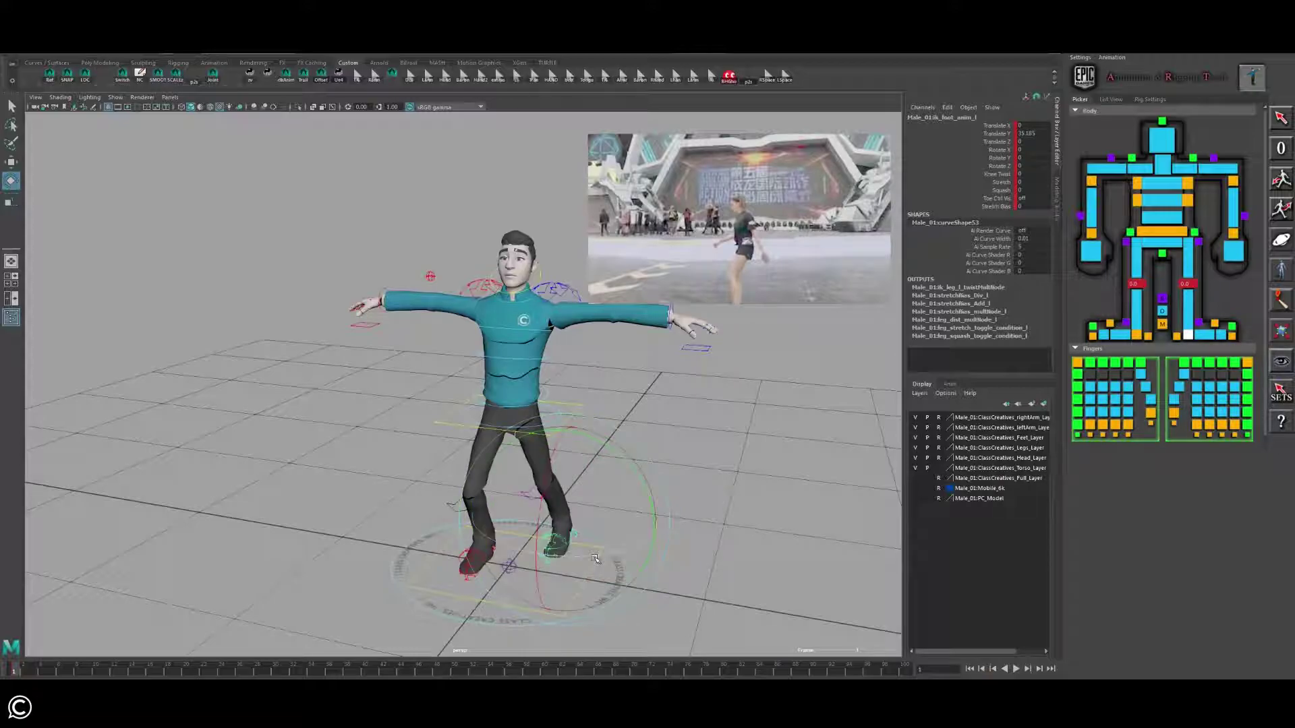
pyautogui.press('w')
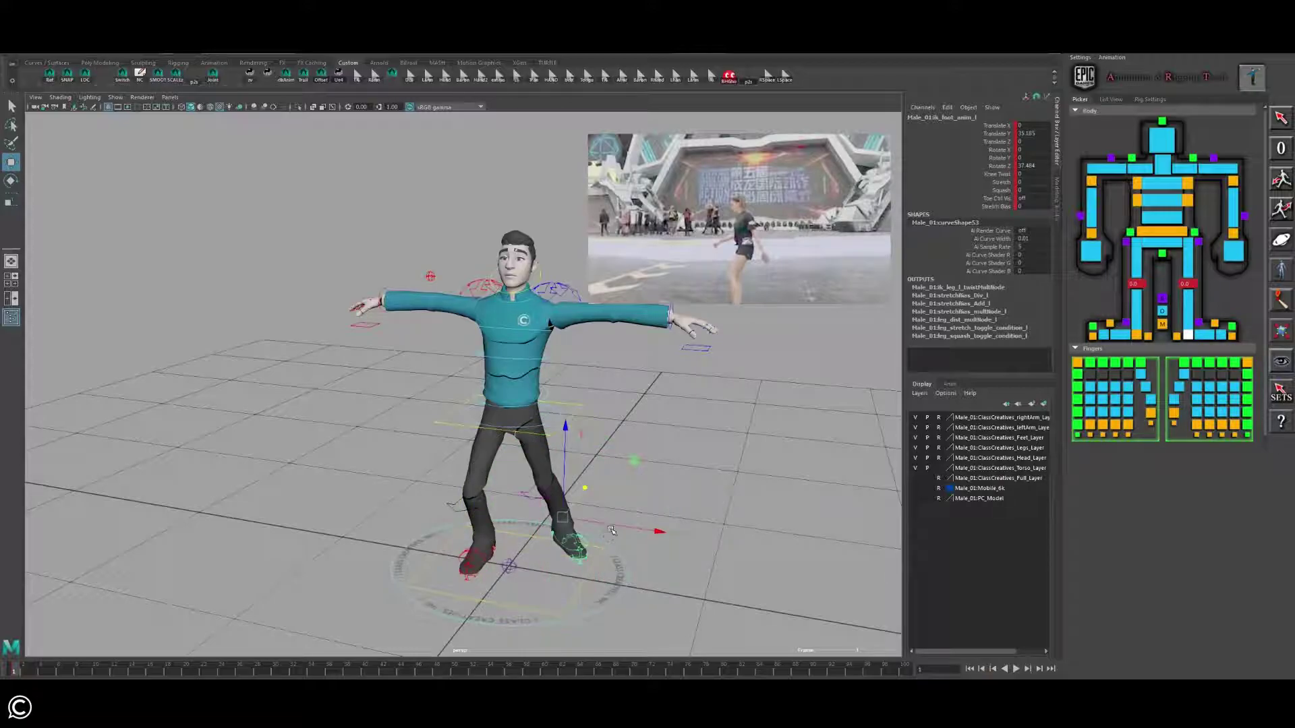
# Step: Raise the left foot control's Knee Twist to about 55.6 to point the knee outward, and fine-tune the foot's placement
pyautogui.click(996, 175)
pyautogui.moveTo(743, 352); pyautogui.dragTo(815, 327, button='middle')
pyautogui.keyDown('alt'); pyautogui.moveTo(776, 519); pyautogui.dragTo(605, 444); pyautogui.keyUp('alt')
pyautogui.moveTo(652, 425); pyautogui.dragTo(647, 426, button='middle')
pyautogui.keyDown('alt'); pyautogui.moveTo(565, 385); pyautogui.dragTo(596, 432, button='middle'); pyautogui.keyUp('alt')
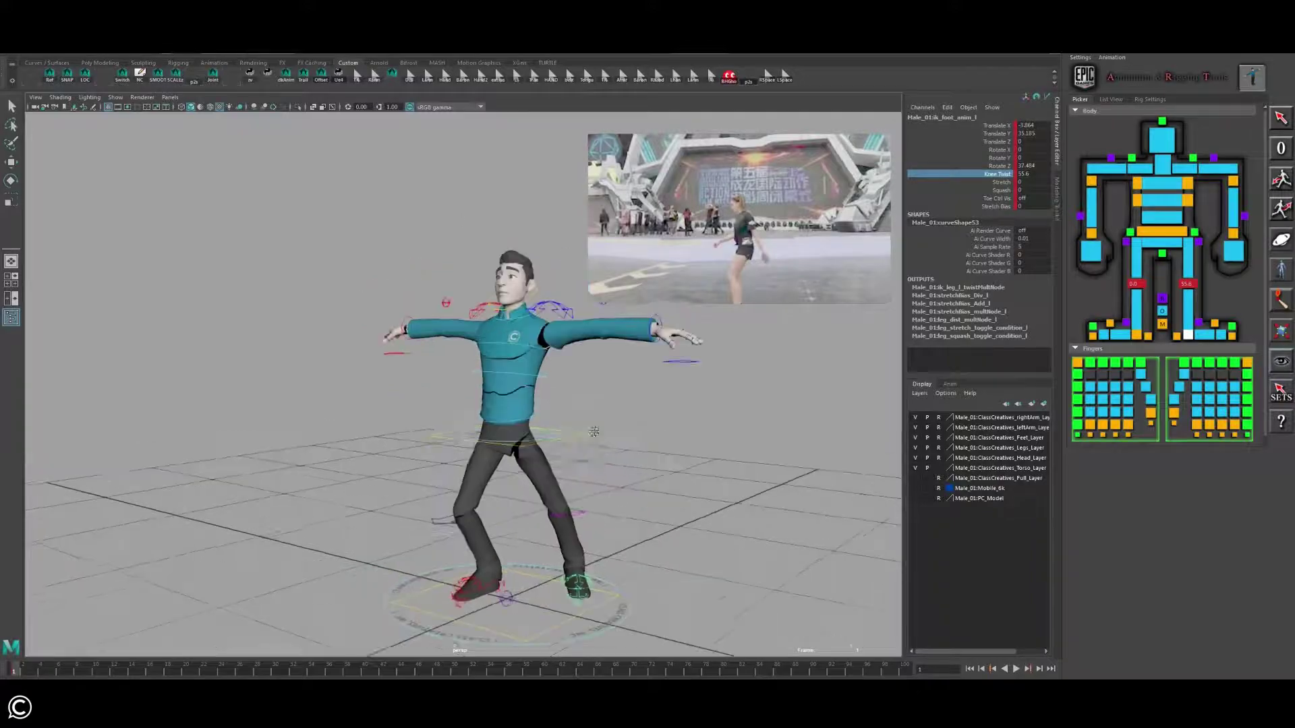
# Step: Rotate the hip control so the pelvis turns toward the character's left leg
pyautogui.keyDown('alt'); pyautogui.moveTo(597, 432); pyautogui.dragTo(602, 446); pyautogui.keyUp('alt')
pyautogui.click(569, 454)
pyautogui.press('e')
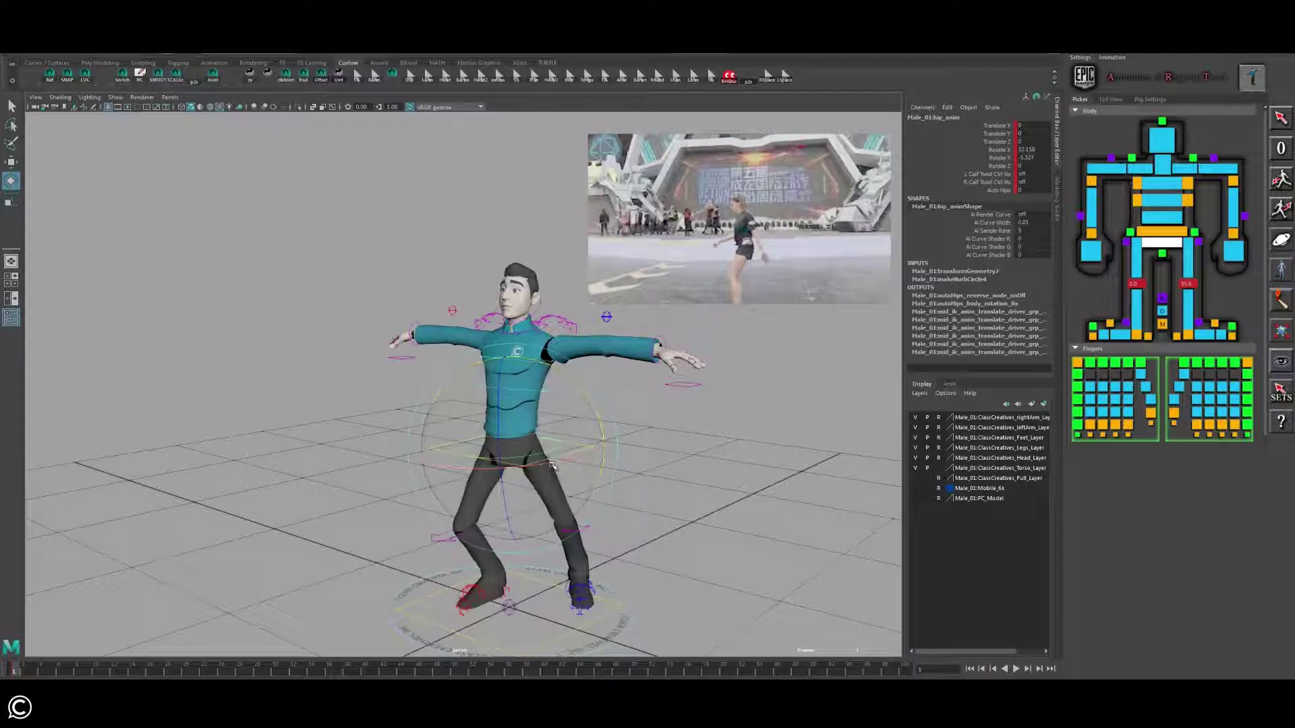
pyautogui.moveTo(566, 462); pyautogui.dragTo(526, 486)
pyautogui.keyDown('alt'); pyautogui.moveTo(536, 482); pyautogui.dragTo(671, 463); pyautogui.keyUp('alt')
# Step: Widen the stance by placing the right foot control forward and adjusting the left foot control behind the body
pyautogui.click(581, 519)
pyautogui.press('w')
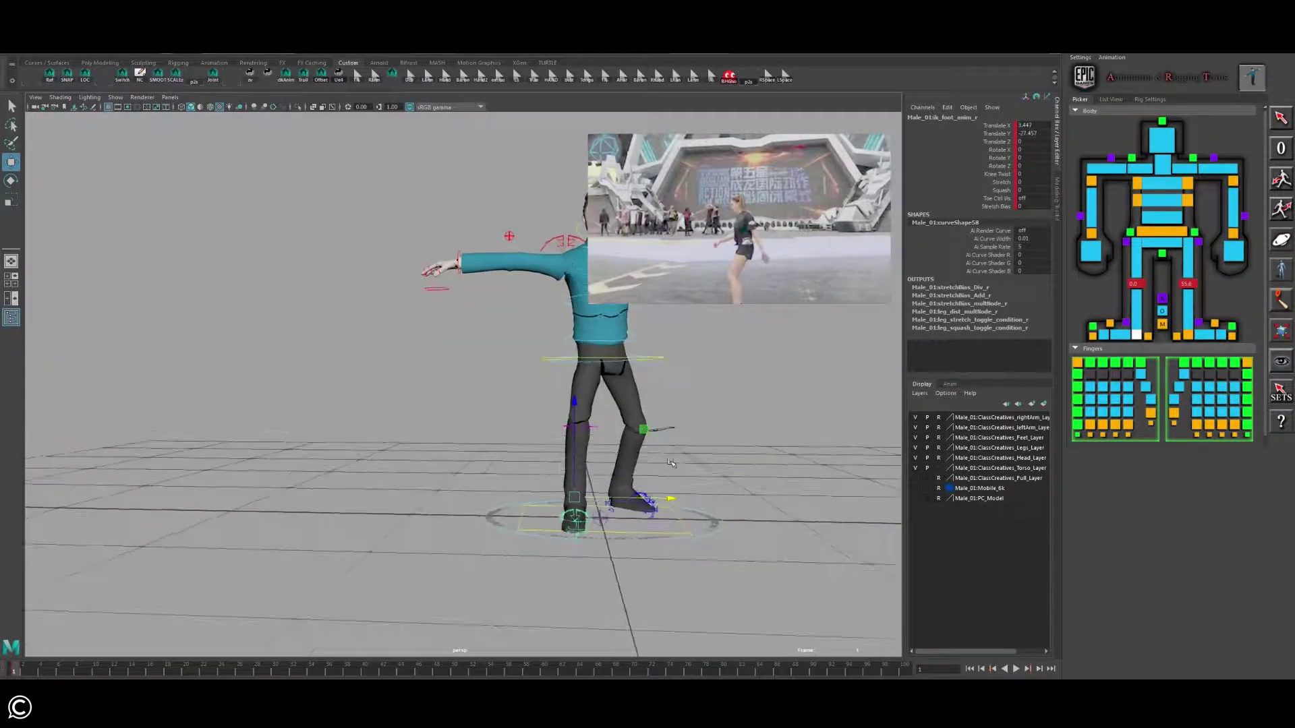
pyautogui.click(634, 500)
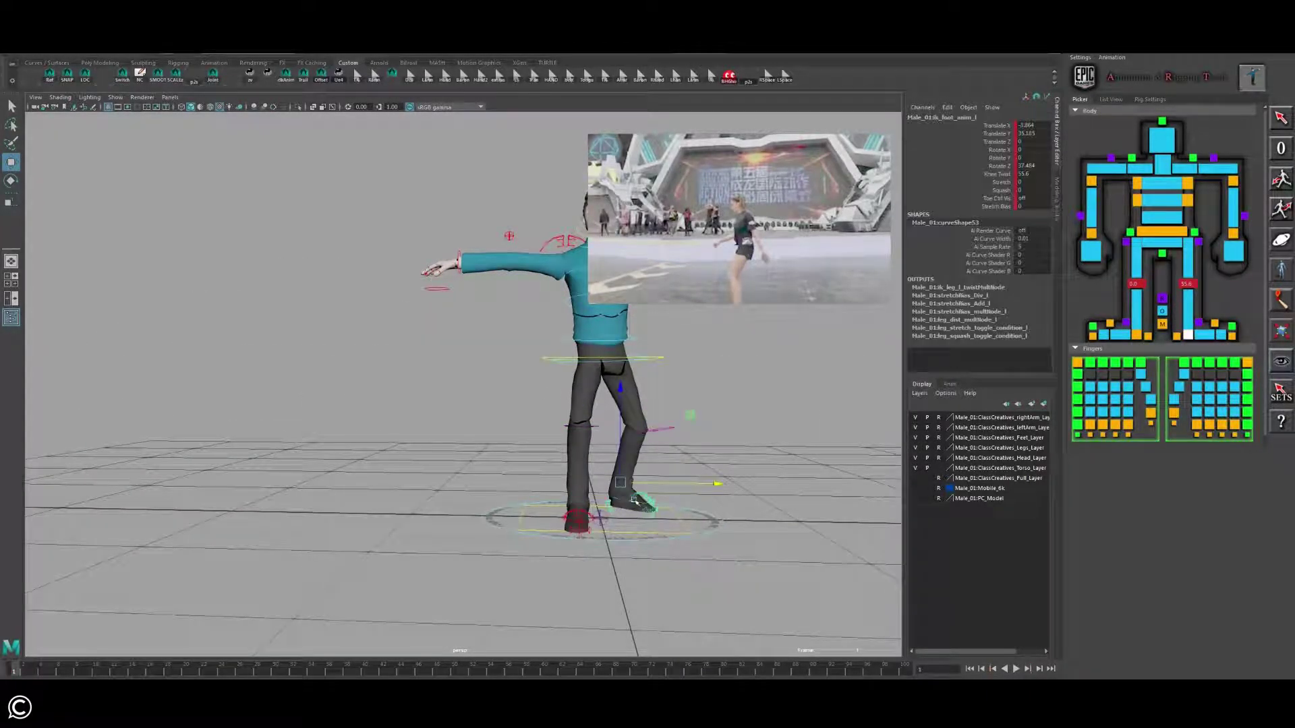
pyautogui.keyDown('alt'); pyautogui.moveTo(639, 427); pyautogui.dragTo(545, 507, button='middle'); pyautogui.keyUp('alt')
# Step: Refine the hip control's rotation on all three axes, reducing the turn and tilting the pelvis
pyautogui.click(507, 442)
pyautogui.click(506, 440)
pyautogui.press('e')
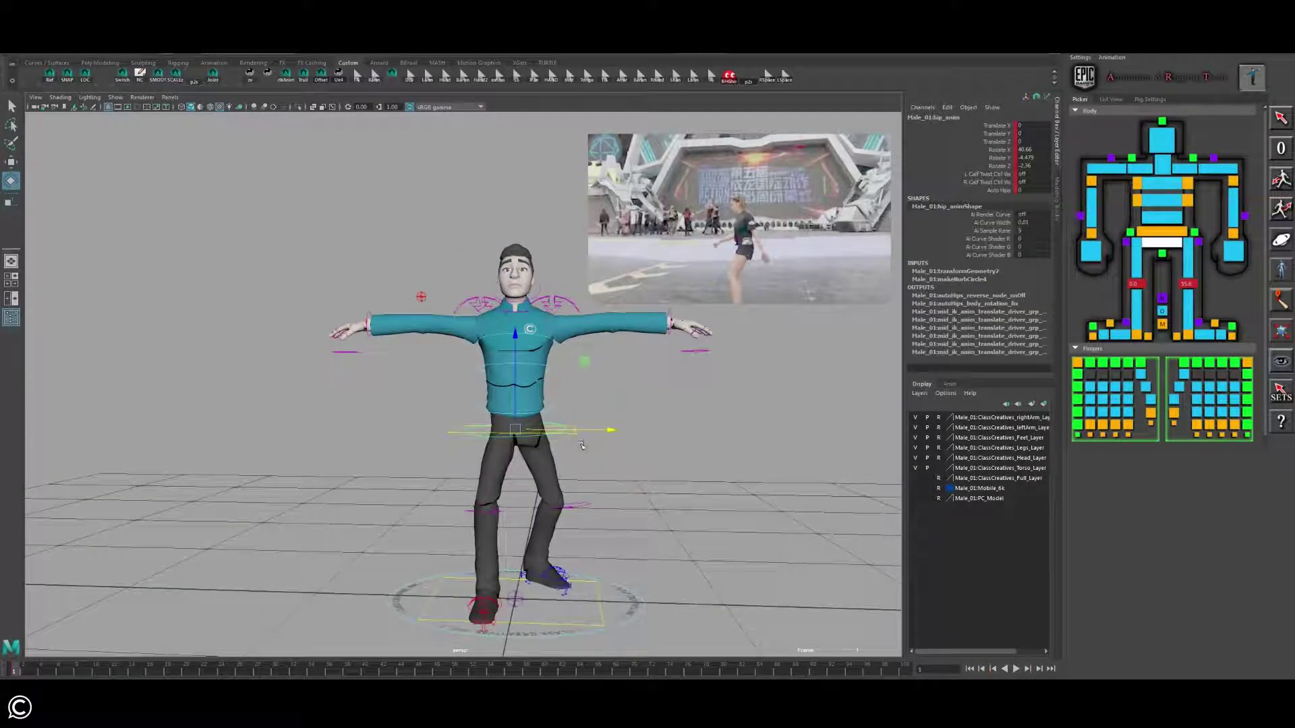
pyautogui.moveTo(533, 496); pyautogui.dragTo(480, 393)
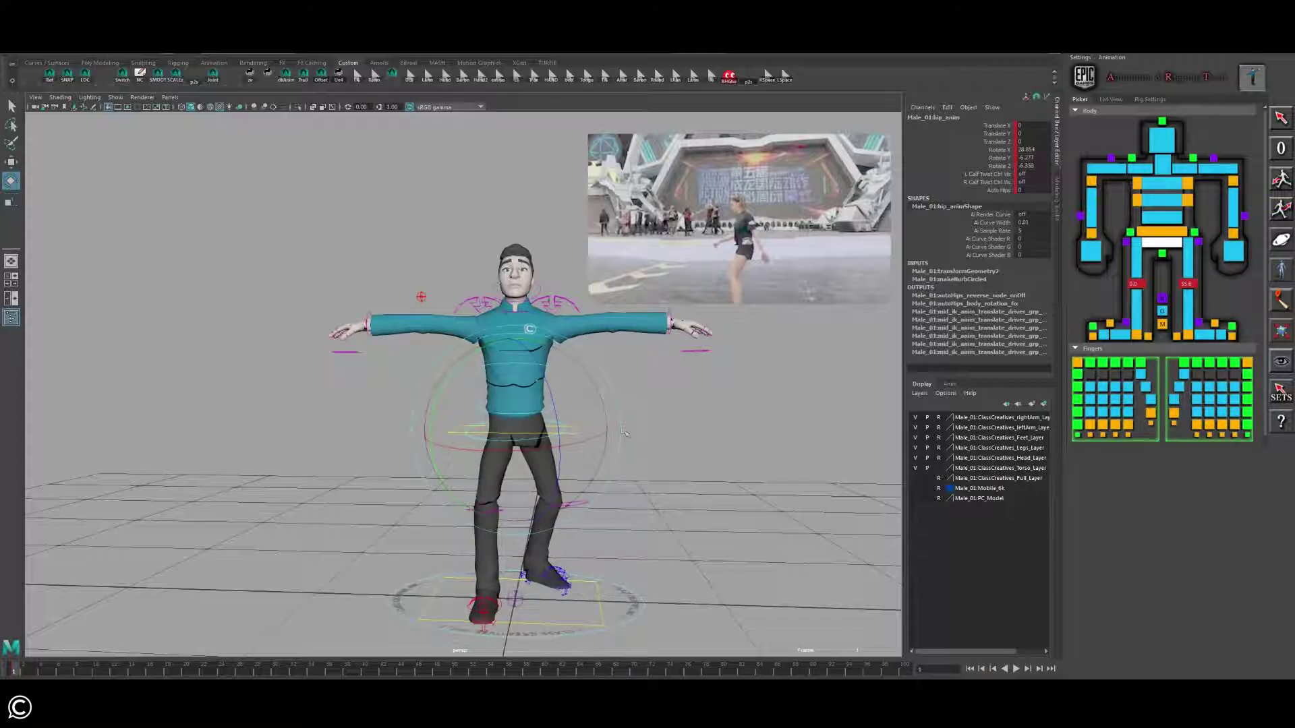
# Step: Lower the main body control to a Translate X of about -15.2 and shift the weight sideways between the feet
pyautogui.click(585, 429)
pyautogui.click(576, 437)
pyautogui.press('w')
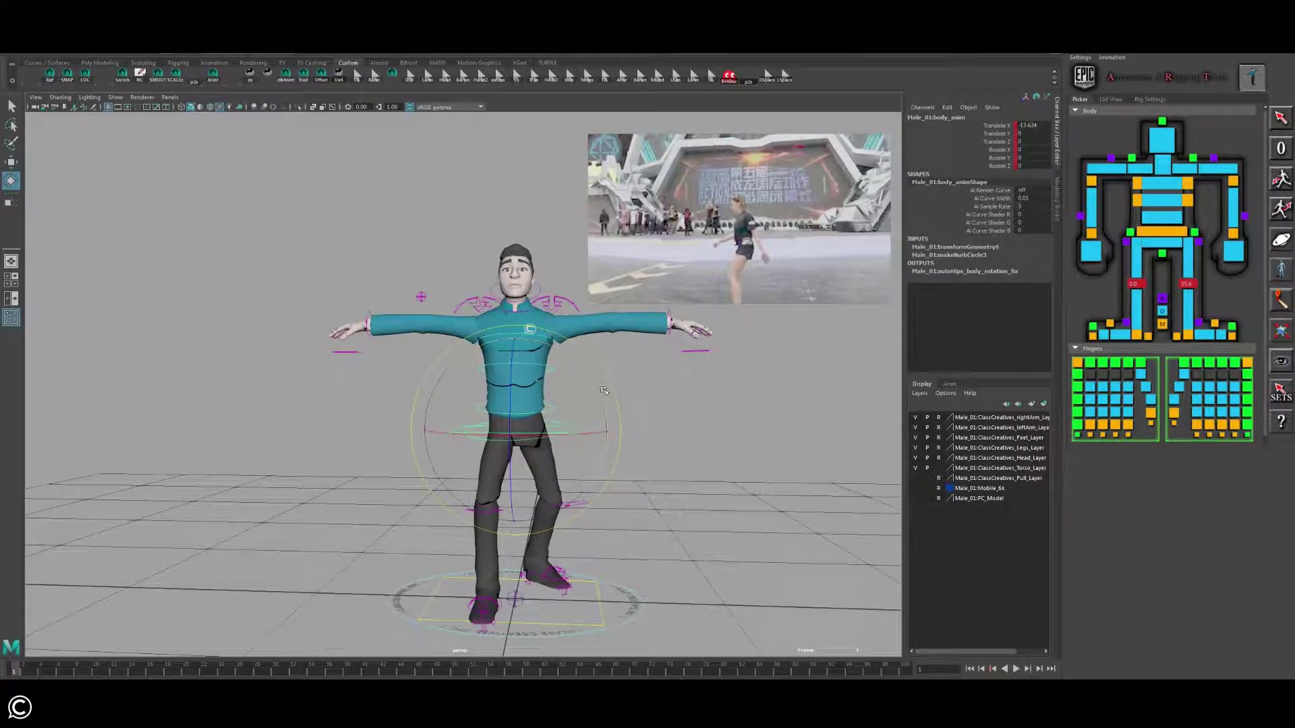
pyautogui.moveTo(574, 422)
pyautogui.mouseDown()
pyautogui.moveTo(624, 417)
pyautogui.moveTo(557, 437)
pyautogui.mouseUp()
pyautogui.moveTo(452, 365); pyautogui.dragTo(519, 398)
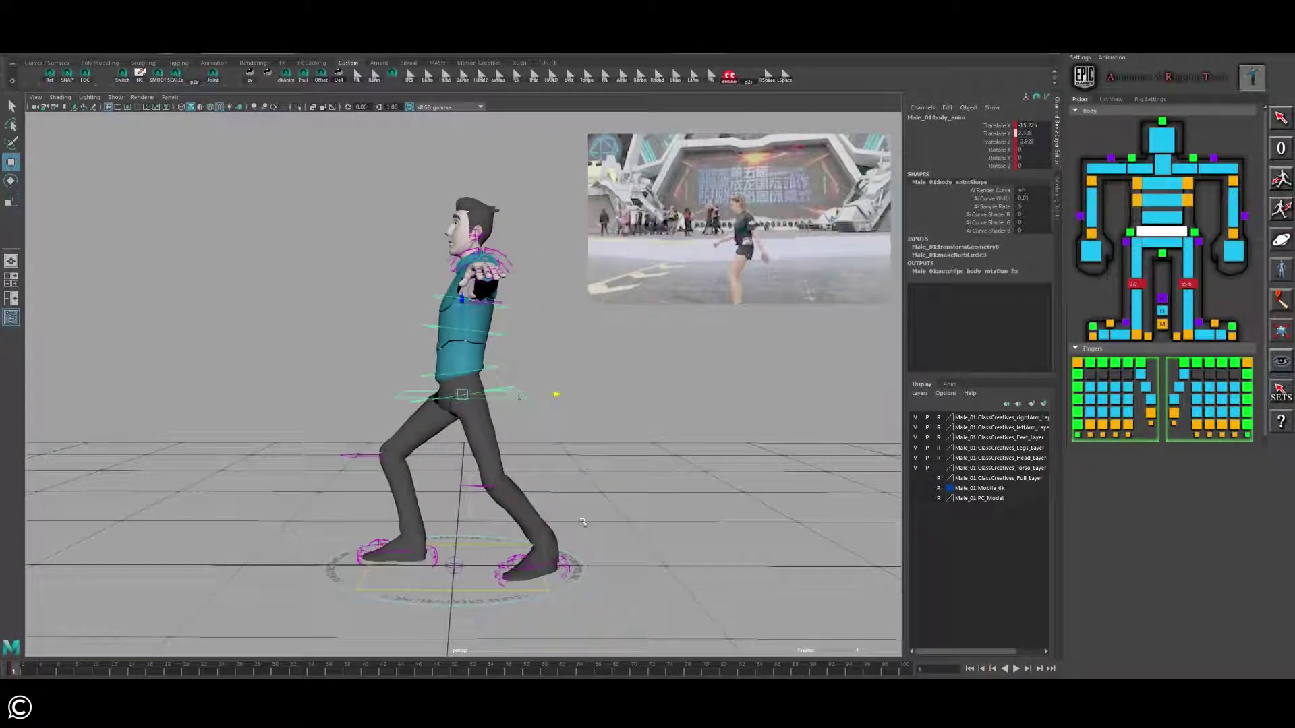
# Step: Adjust the spacing of the left and right foot controls along the stance in side view
pyautogui.click(553, 564)
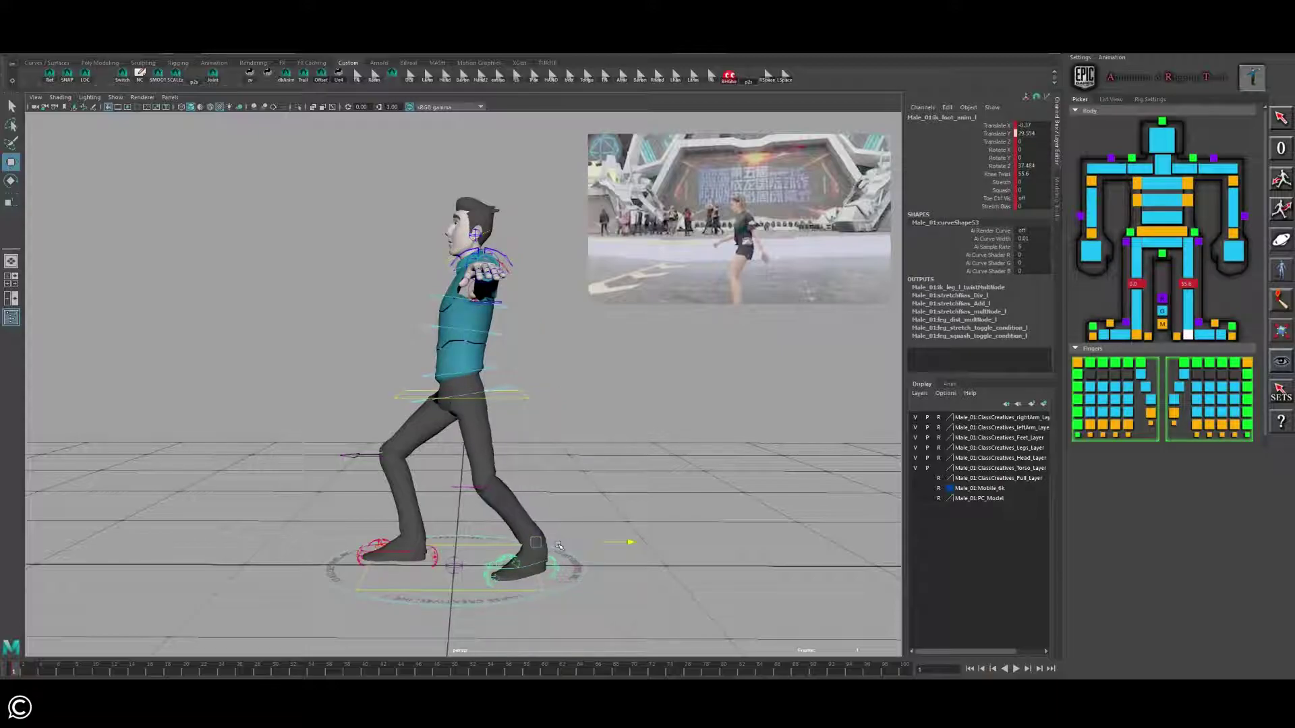
pyautogui.click(418, 552)
pyautogui.moveTo(461, 532); pyautogui.dragTo(444, 533)
# Step: Lower the main body control to a Translate X of about -17.4 and recentre it sideways over the stance
pyautogui.keyDown('alt'); pyautogui.moveTo(474, 472); pyautogui.dragTo(501, 451); pyautogui.keyUp('alt')
pyautogui.click(597, 467)
pyautogui.click(588, 449)
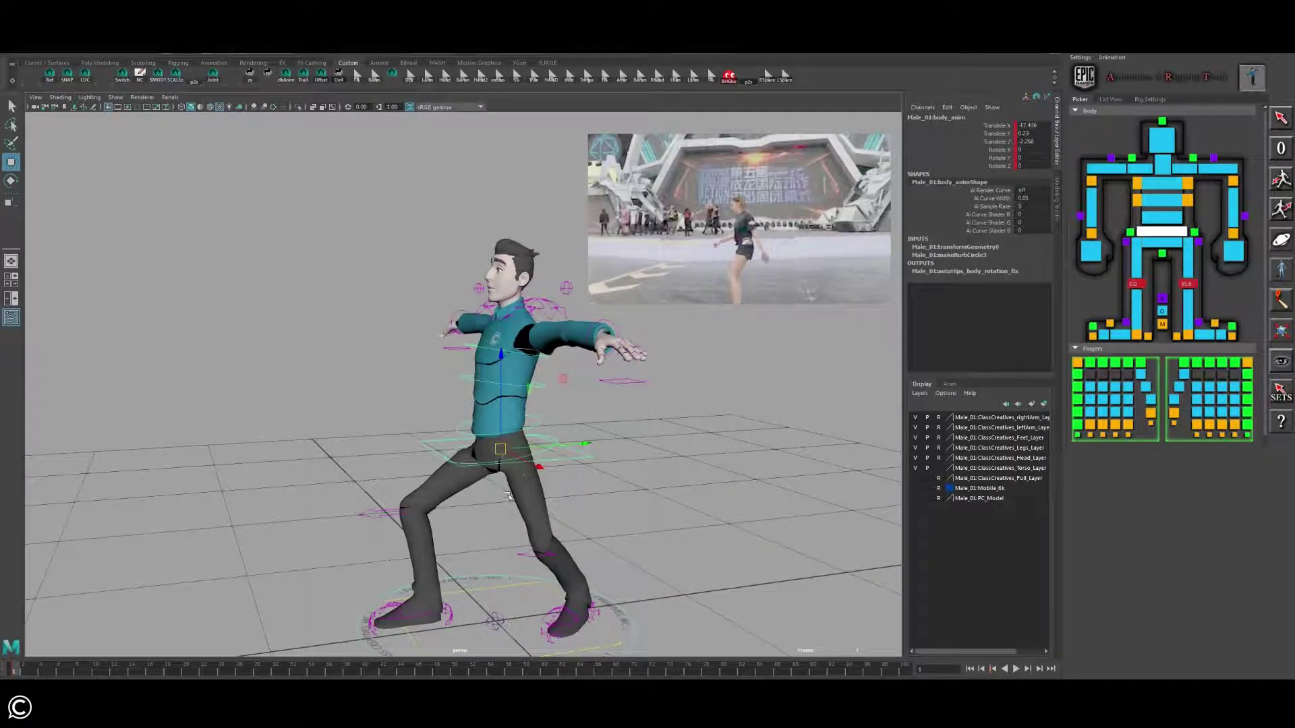
pyautogui.keyDown('alt'); pyautogui.moveTo(507, 498); pyautogui.dragTo(591, 487); pyautogui.keyUp('alt')
pyautogui.moveTo(595, 442); pyautogui.dragTo(589, 443)
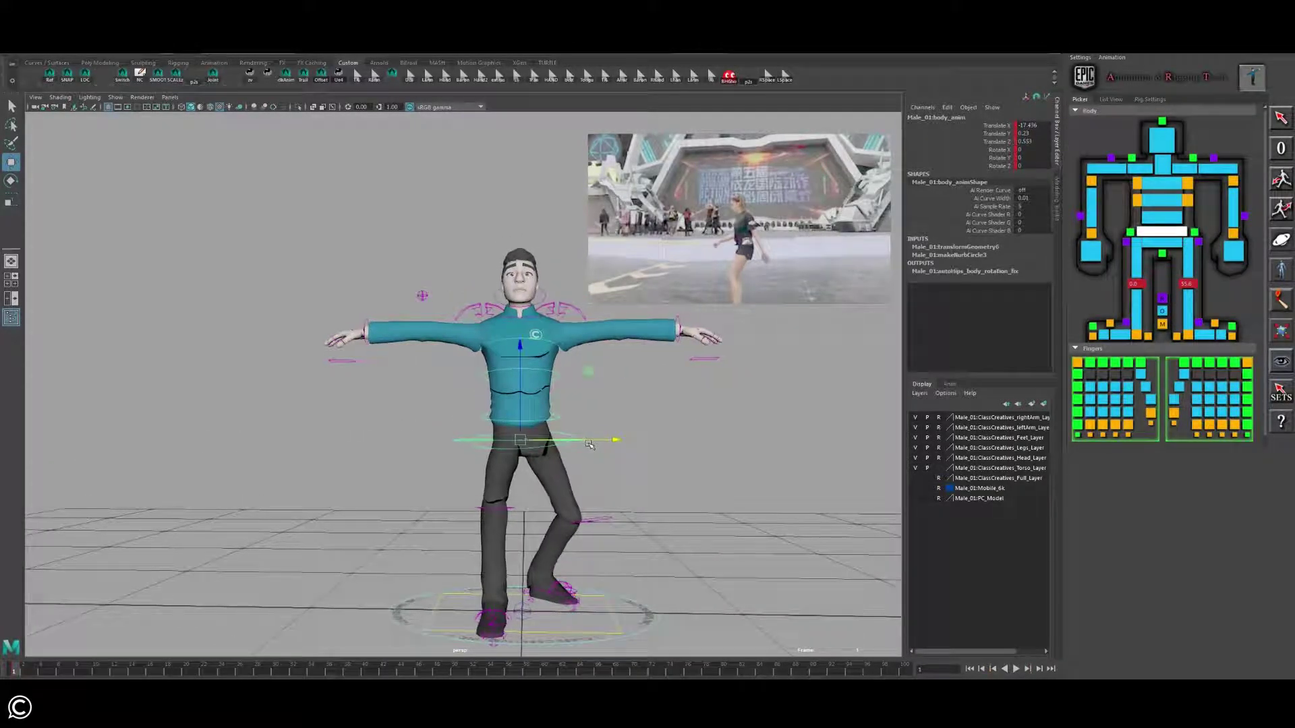
# Step: Reduce the left foot control's Knee Twist to about 23.2 to bring the knee inward
pyautogui.keyDown('alt'); pyautogui.moveTo(554, 482); pyautogui.dragTo(559, 470, button='middle'); pyautogui.keyUp('alt')
pyautogui.click(1187, 333)
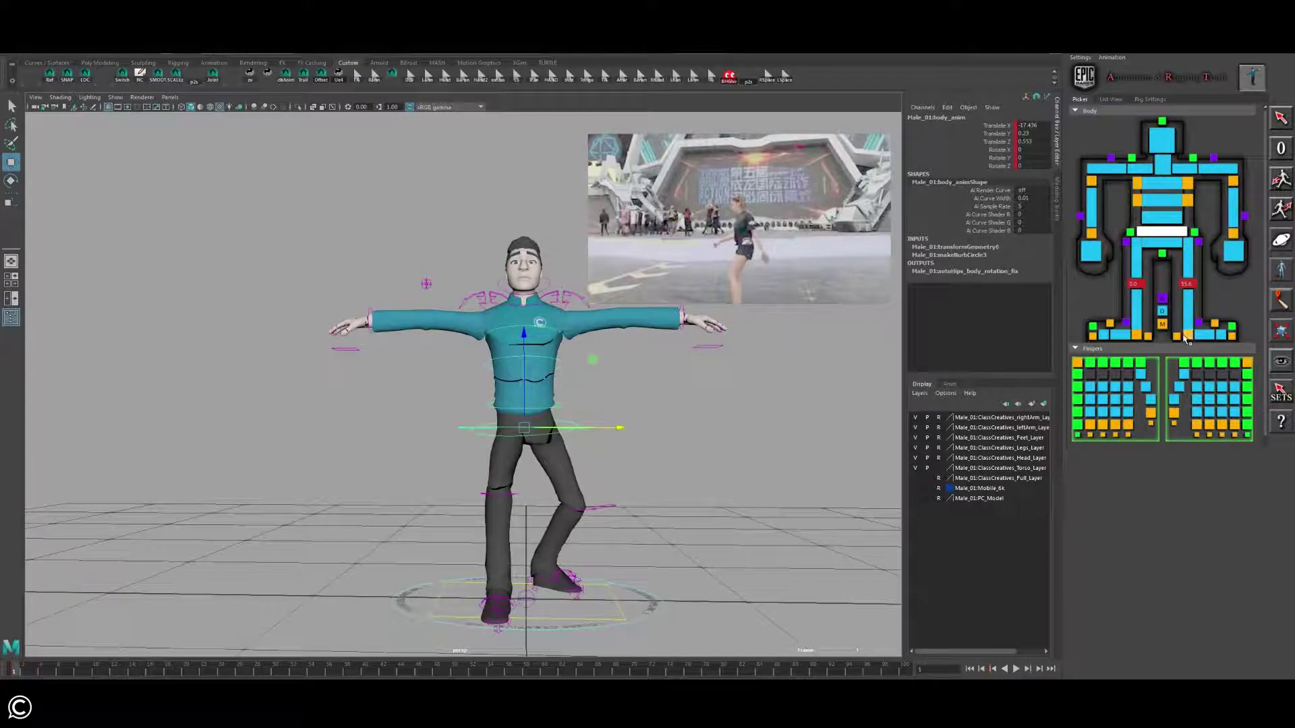
pyautogui.click(998, 174)
pyautogui.moveTo(667, 428); pyautogui.dragTo(621, 428, button='middle')
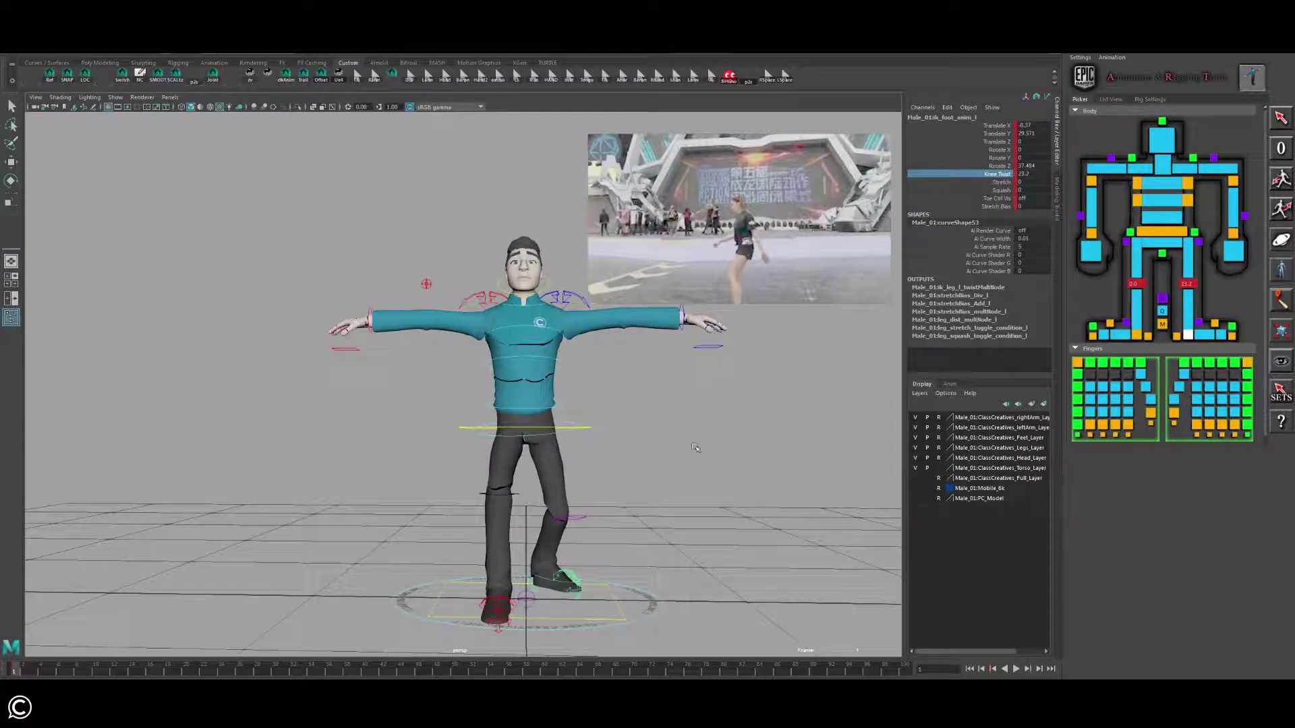
# Step: Lower the main body control slightly and shift it forward to a Translate Y of about -1.1
pyautogui.keyDown('alt'); pyautogui.moveTo(696, 448); pyautogui.dragTo(587, 470); pyautogui.keyUp('alt')
pyautogui.click(587, 471)
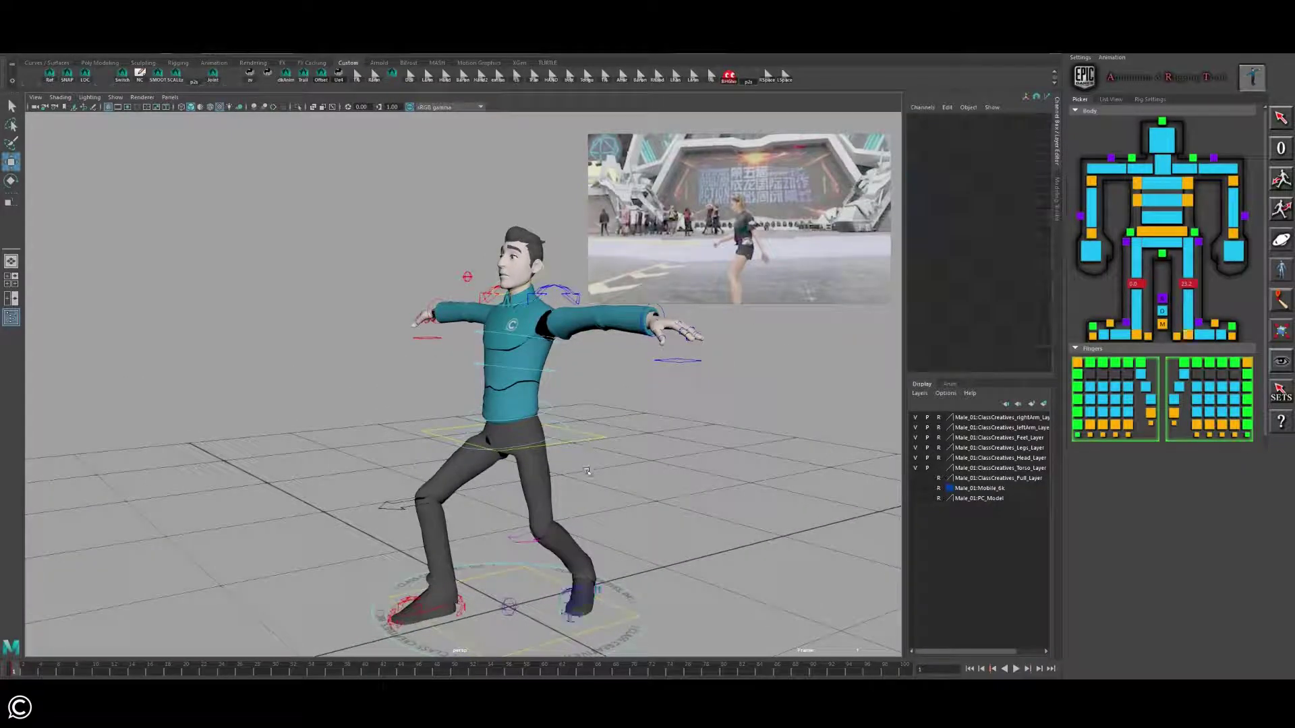
pyautogui.click(581, 442)
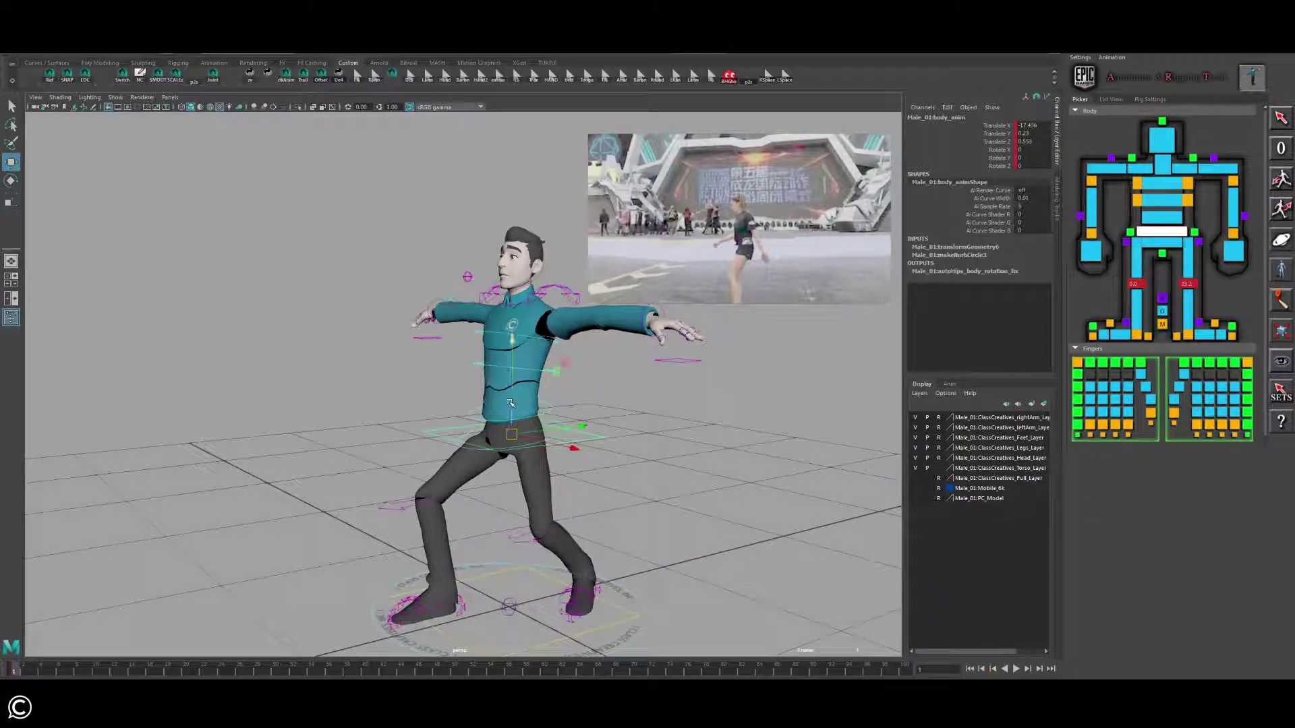
pyautogui.moveTo(510, 403); pyautogui.dragTo(439, 410)
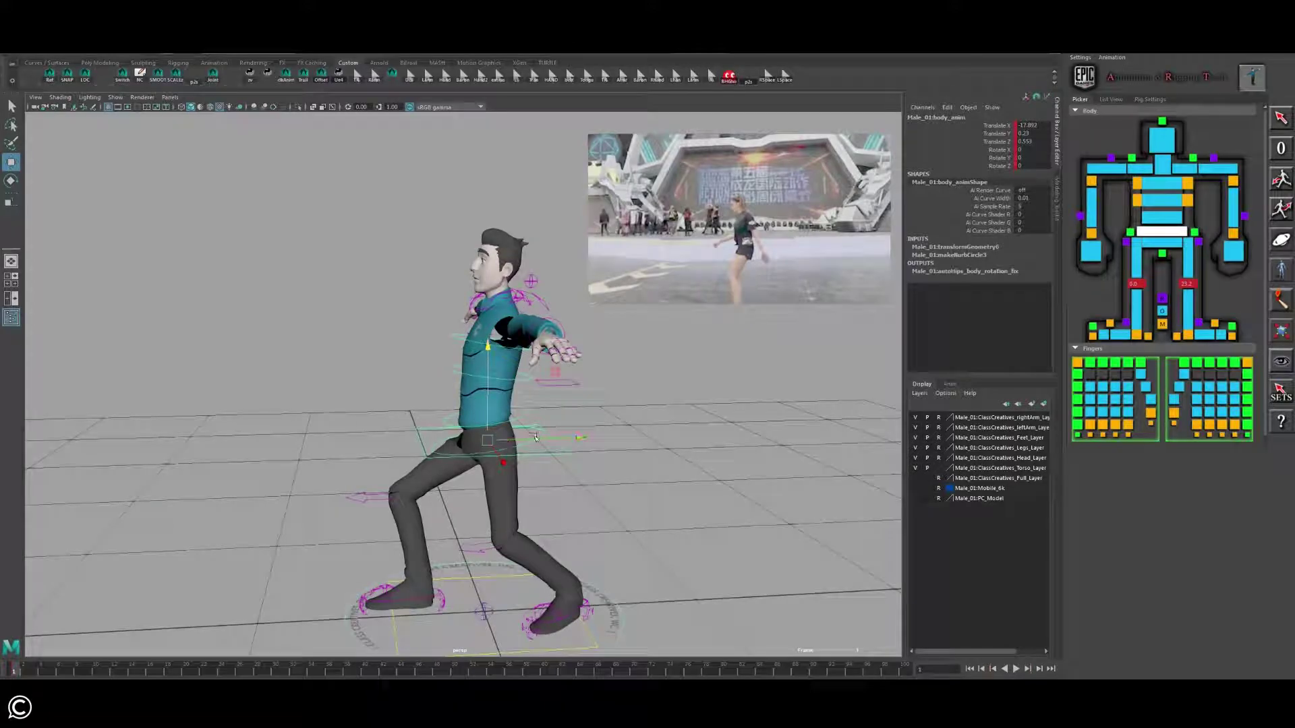
pyautogui.moveTo(535, 437); pyautogui.dragTo(531, 438)
pyautogui.keyDown('alt'); pyautogui.moveTo(408, 457); pyautogui.dragTo(507, 463); pyautogui.keyUp('alt')
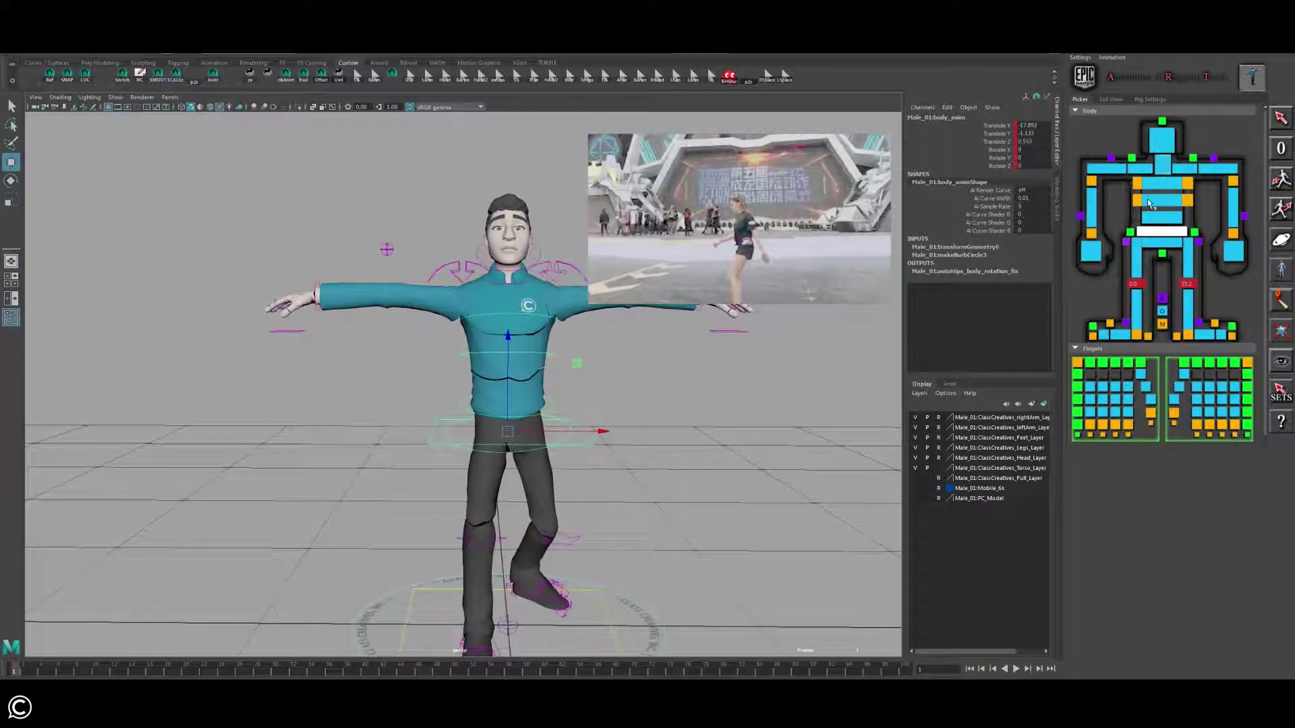
# Step: Rotate the three spine controls together to twist the torso toward the character's left and tilt it slightly
pyautogui.click(1162, 217)
pyautogui.keyDown('shift'); pyautogui.click(1160, 201); pyautogui.keyUp('shift')
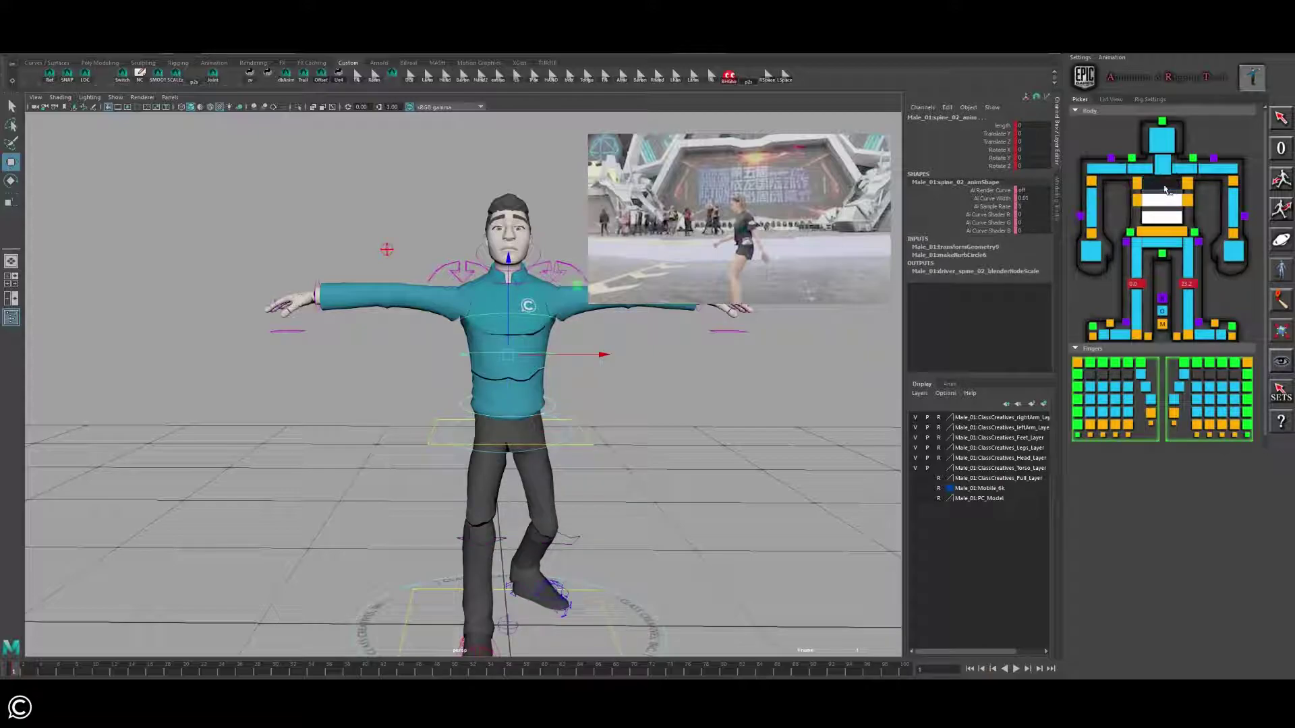
pyautogui.keyDown('shift'); pyautogui.click(1161, 184); pyautogui.keyUp('shift')
pyautogui.press('e')
pyautogui.moveTo(529, 307); pyautogui.dragTo(572, 258)
pyautogui.moveTo(551, 303); pyautogui.dragTo(555, 321)
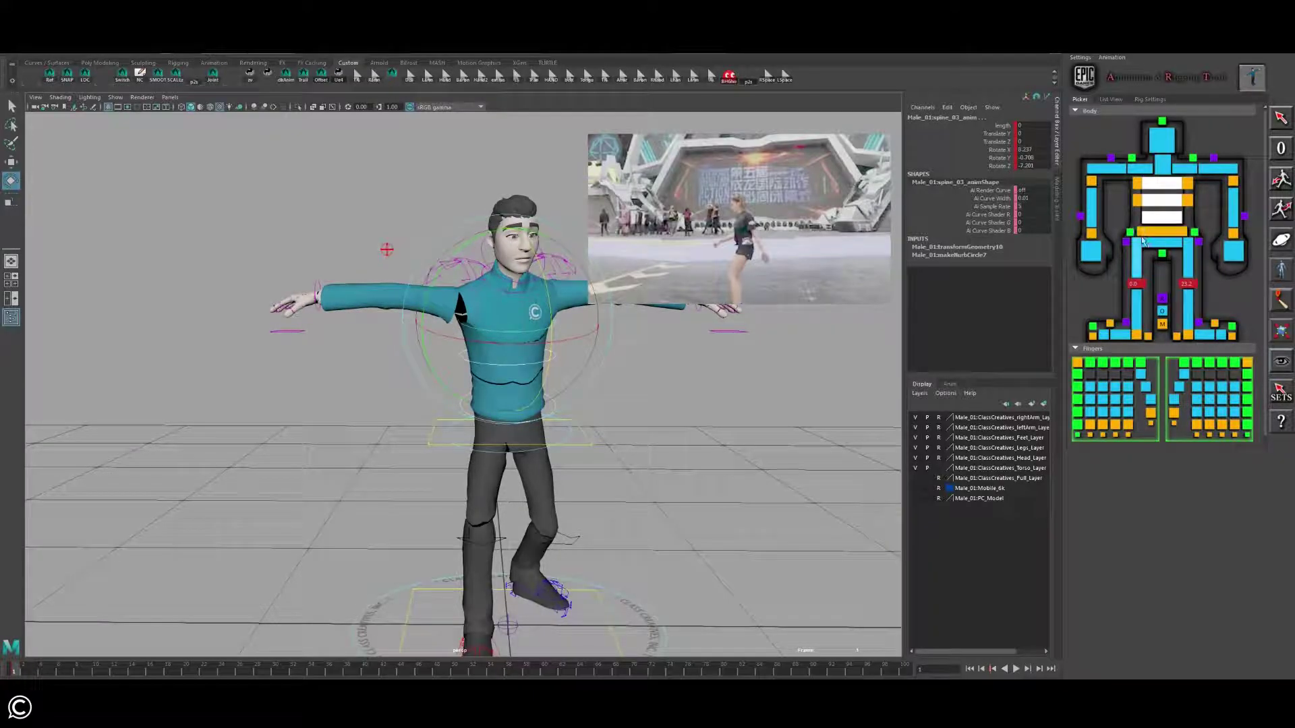
pyautogui.click(1161, 231)
pyautogui.press('w')
pyautogui.moveTo(511, 440)
pyautogui.mouseDown()
pyautogui.moveTo(519, 428)
pyautogui.moveTo(507, 432)
pyautogui.mouseUp()
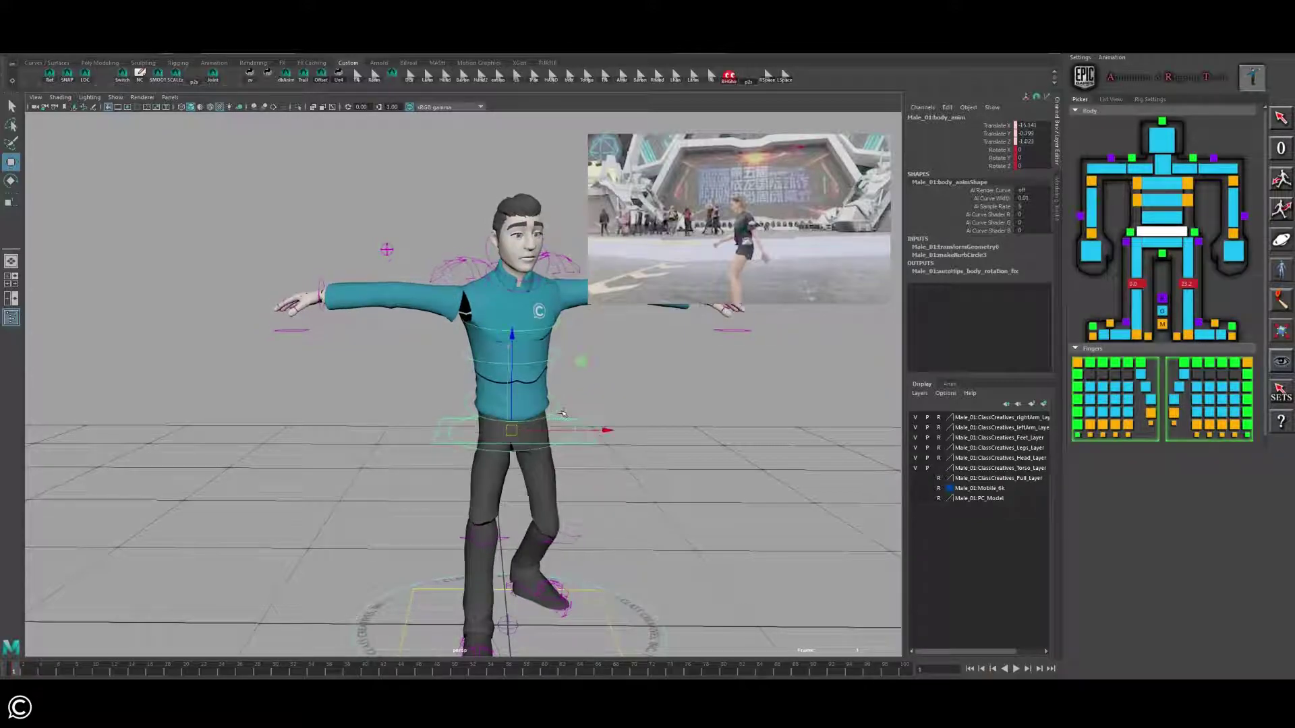
# Step: Lower the right wrist IK control beside the hip and rotate the hand
pyautogui.click(1092, 235)
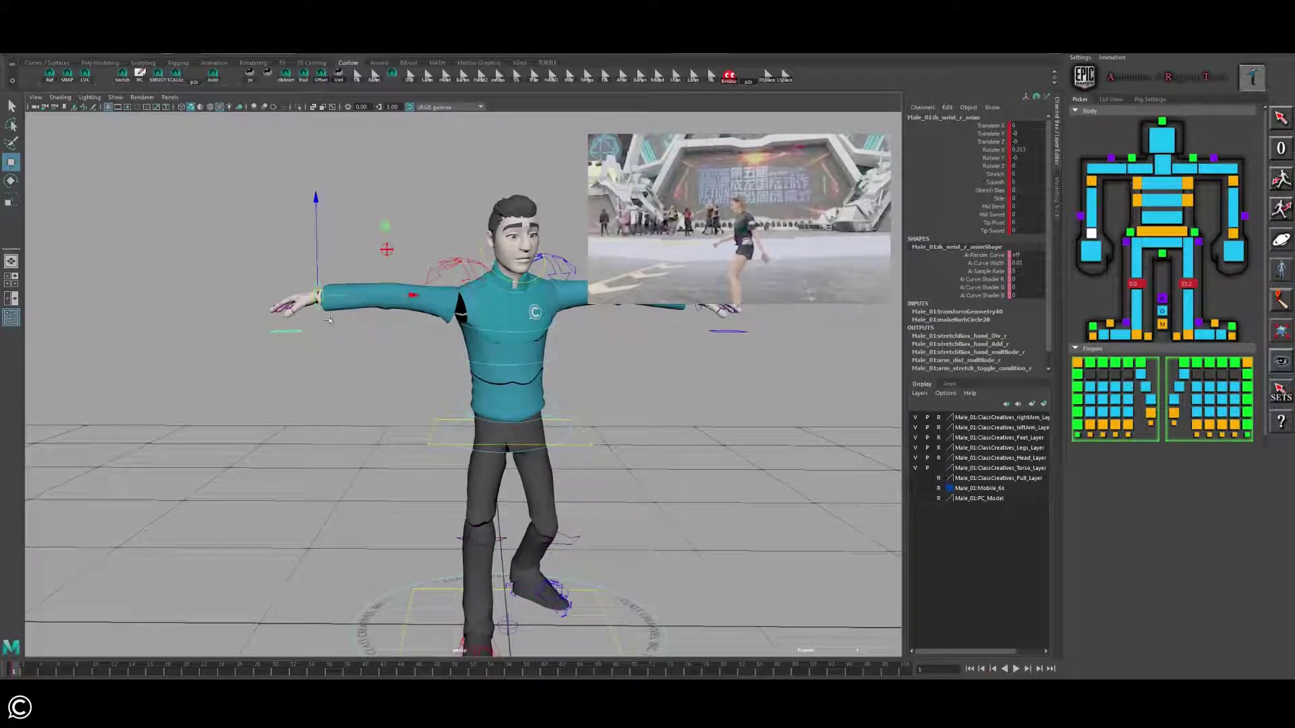
pyautogui.moveTo(316, 298); pyautogui.dragTo(369, 402)
pyautogui.press('e')
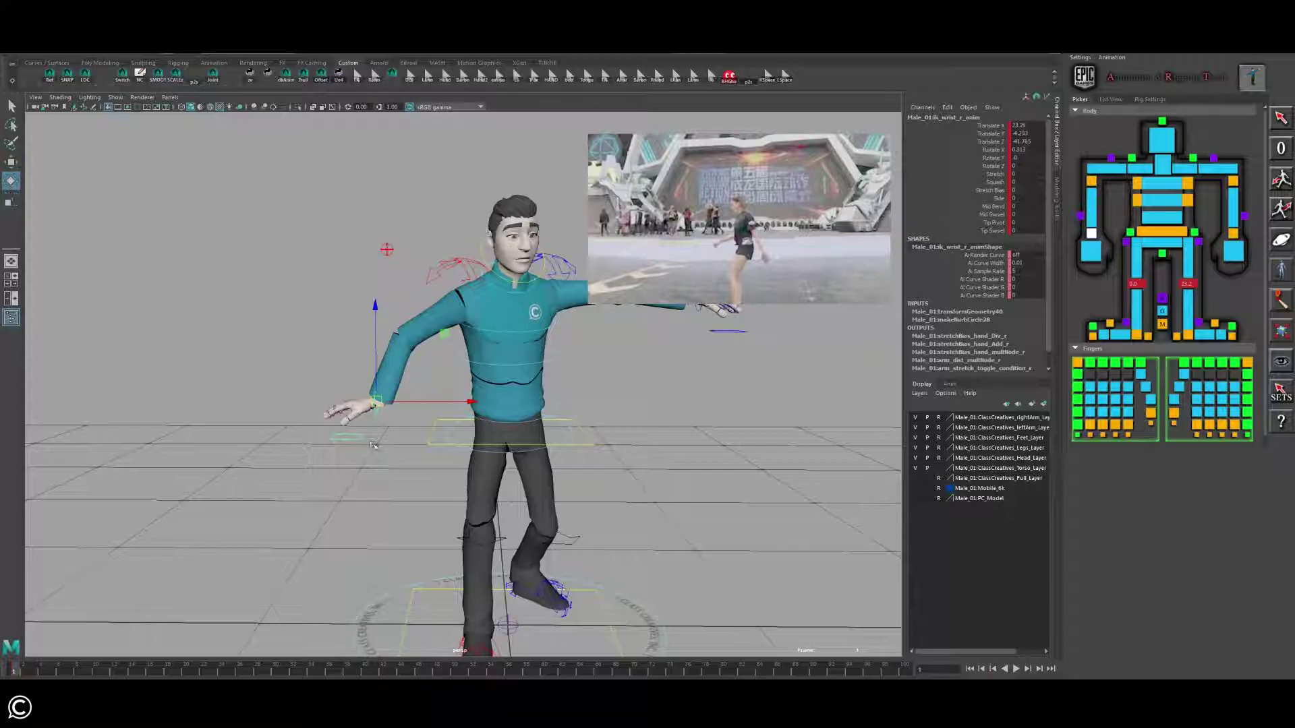
pyautogui.moveTo(365, 456)
pyautogui.mouseDown()
pyautogui.moveTo(332, 390)
pyautogui.moveTo(542, 397)
pyautogui.moveTo(458, 397)
pyautogui.moveTo(450, 449)
pyautogui.mouseUp()
# Step: Bring the right wrist control in front of the waist and rotate it so the hand points across the body
pyautogui.press('w')
pyautogui.moveTo(390, 393); pyautogui.dragTo(464, 400)
pyautogui.press('e')
pyautogui.press('w')
pyautogui.press('e')
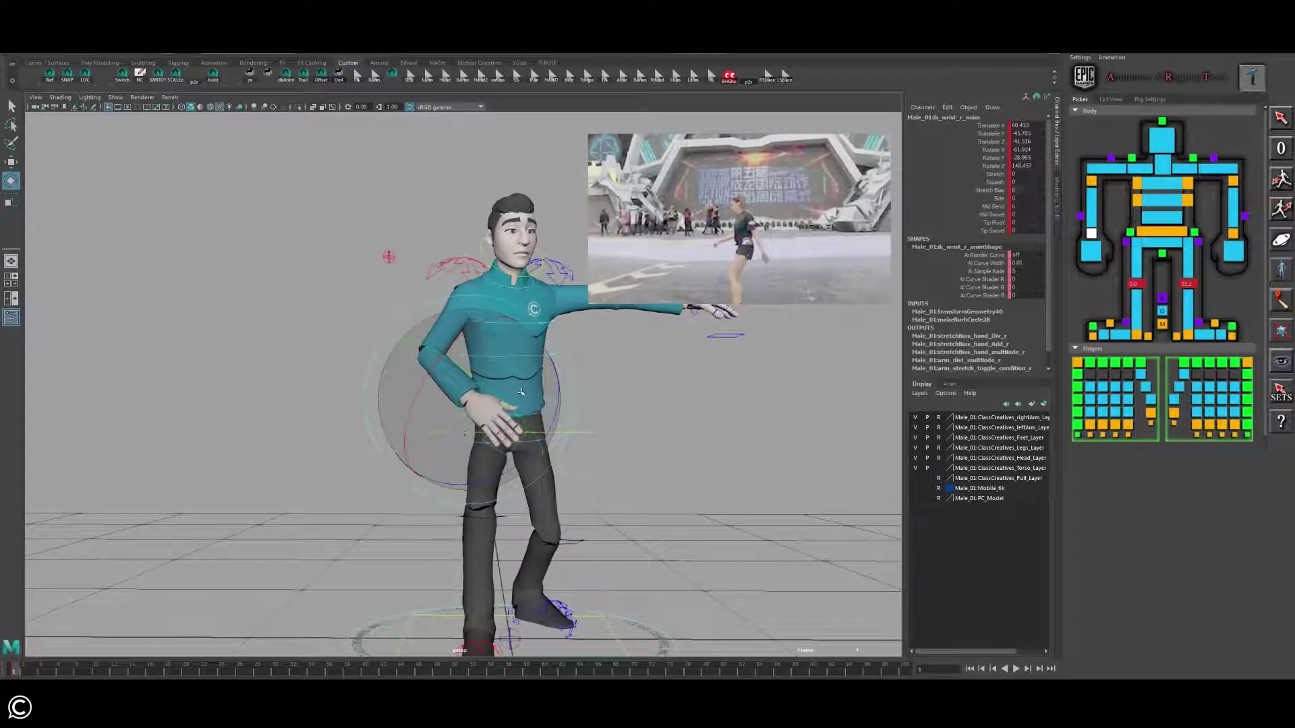
pyautogui.press('w')
pyautogui.keyDown('alt'); pyautogui.moveTo(524, 371); pyautogui.dragTo(536, 408); pyautogui.keyUp('alt')
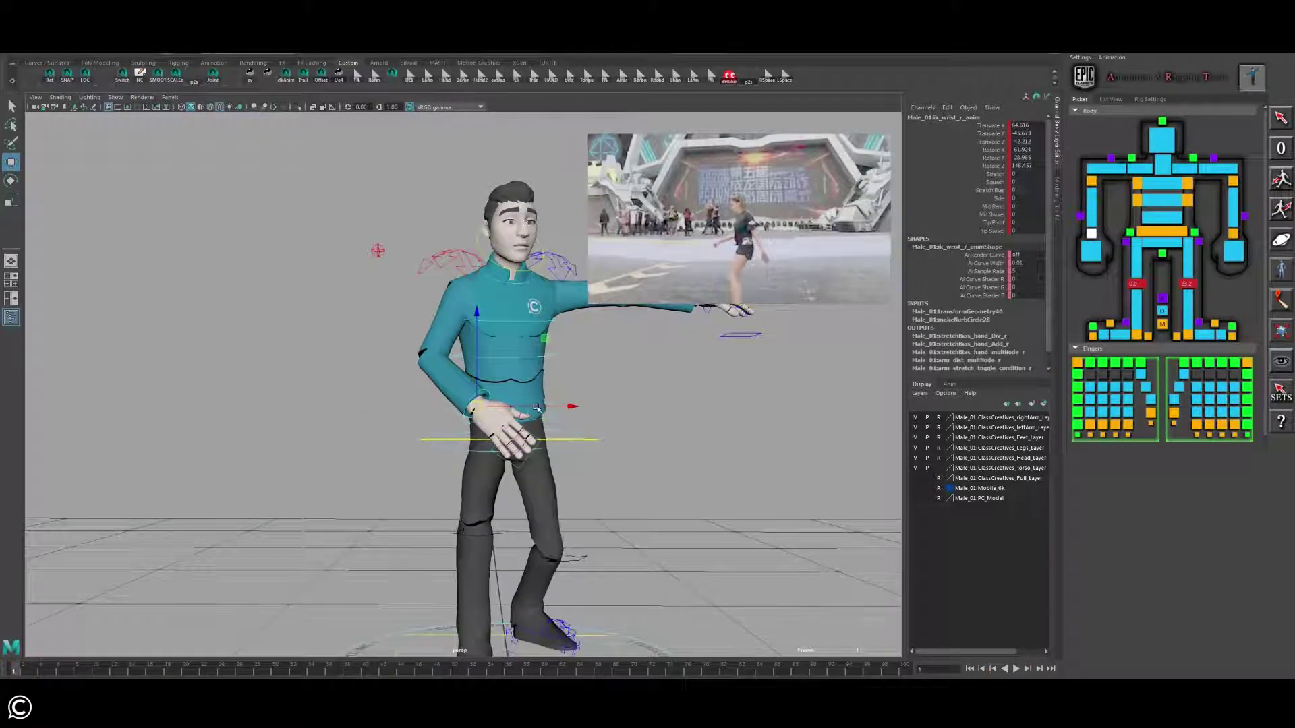
# Step: Rotate the spine controls again to lean the upper body forward over the front leg
pyautogui.click(1161, 201)
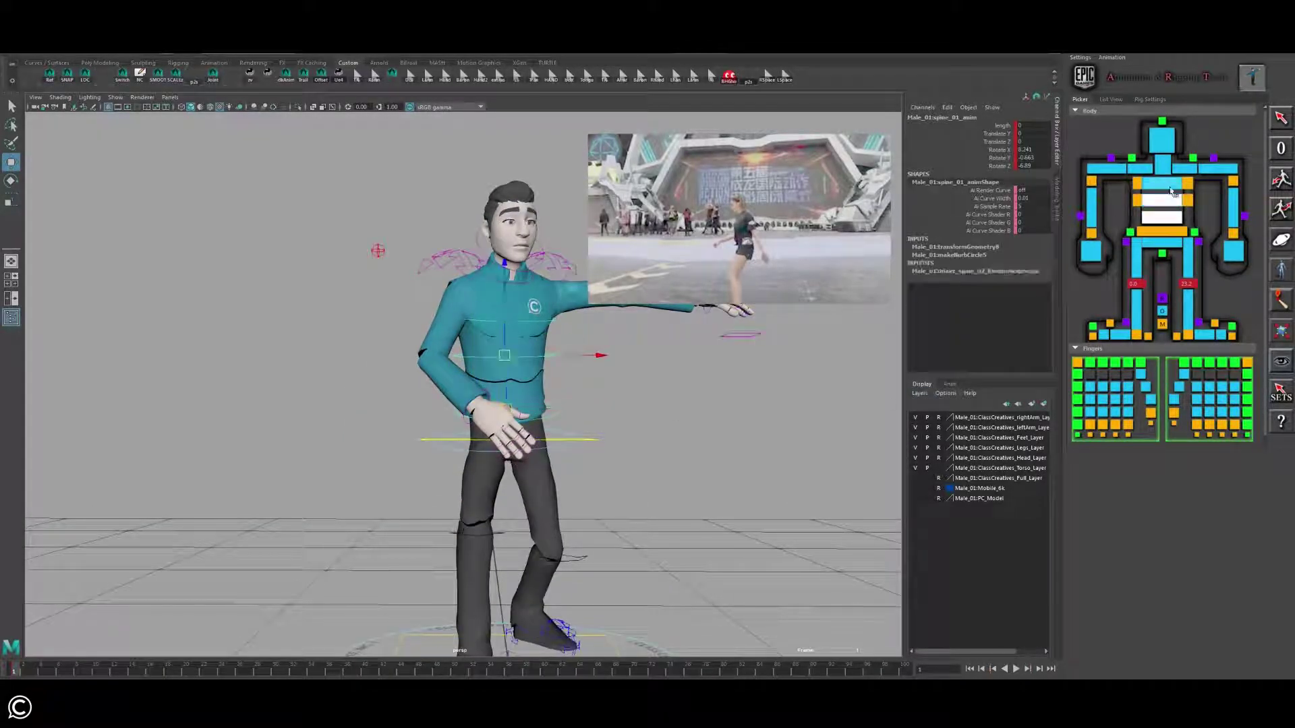
pyautogui.press('e')
pyautogui.moveTo(540, 355); pyautogui.dragTo(543, 371)
pyautogui.moveTo(489, 284); pyautogui.dragTo(505, 302)
# Step: Lower the right wrist IK control slightly and rotate the right hand beside the front thigh
pyautogui.click(466, 416)
pyautogui.click(472, 419)
pyautogui.press('w')
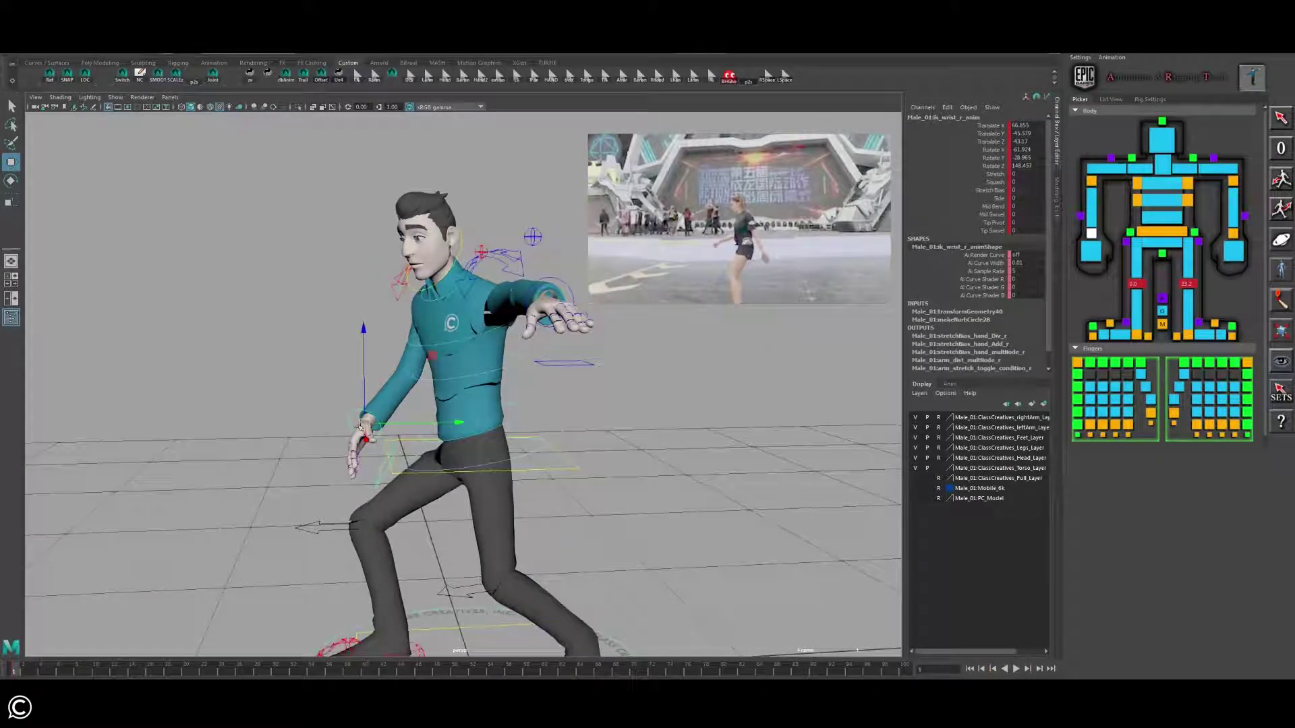
pyautogui.moveTo(361, 426); pyautogui.dragTo(359, 431)
pyautogui.press('e')
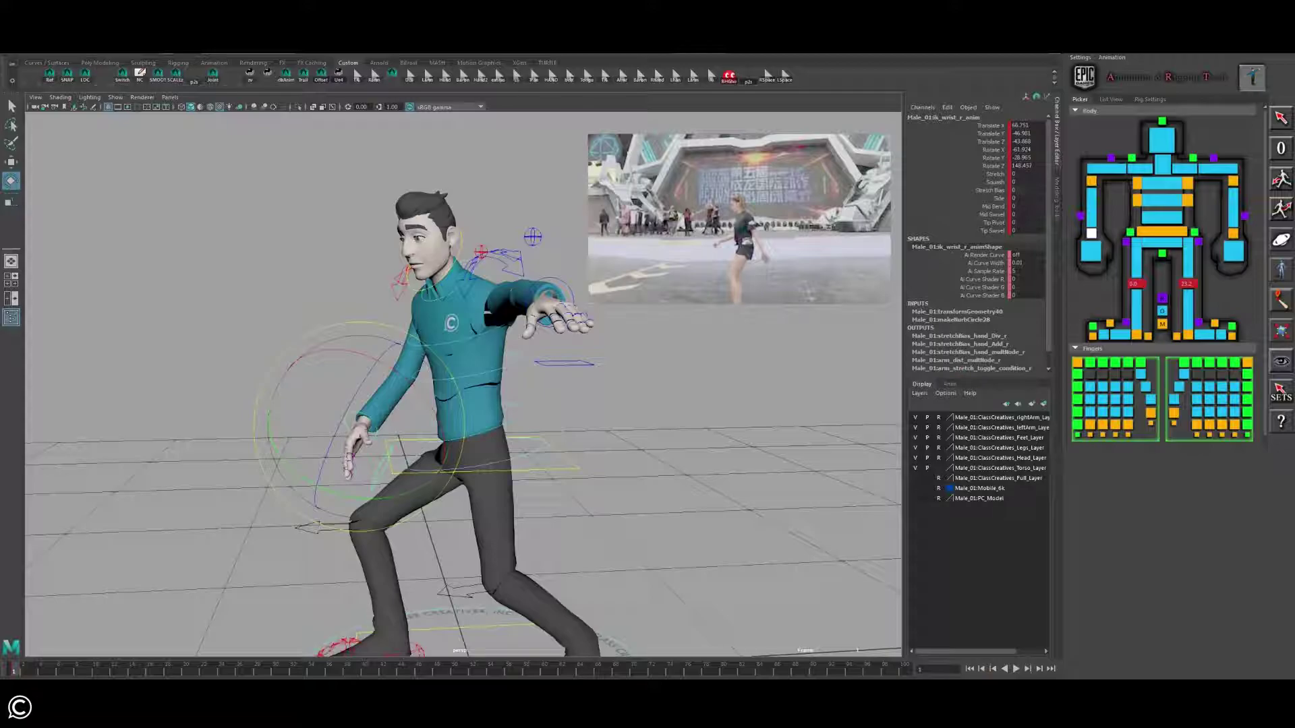
pyautogui.keyDown('alt'); pyautogui.moveTo(576, 251); pyautogui.dragTo(532, 335); pyautogui.keyUp('alt')
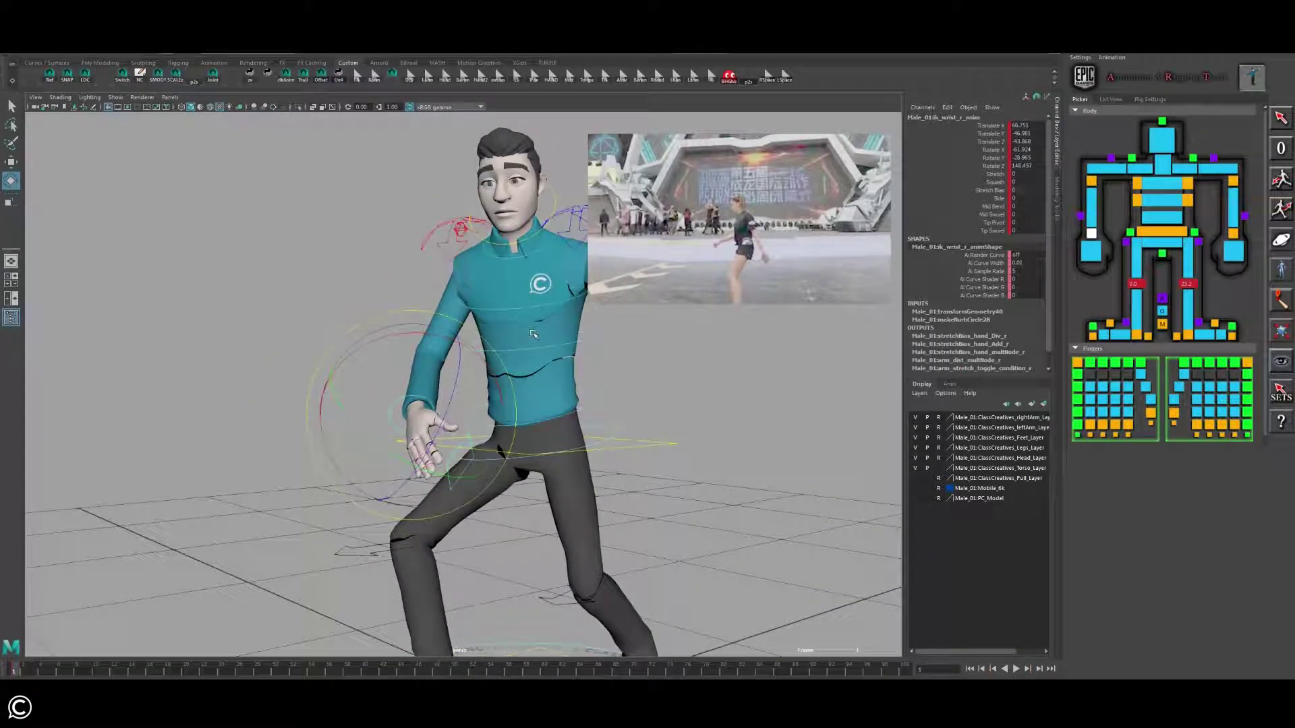
pyautogui.moveTo(471, 368); pyautogui.dragTo(475, 395)
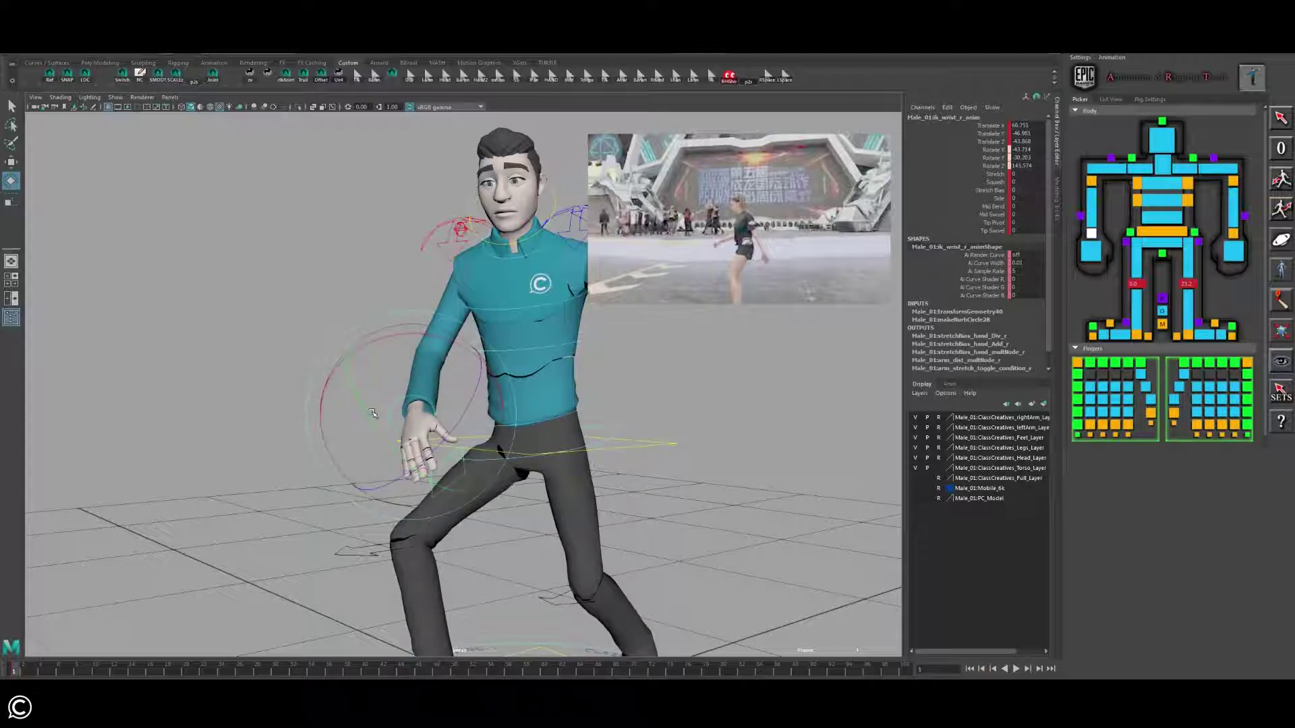
# Step: Curl the four fingers of the right hand inward together, leaving the thumb out of the selection
pyautogui.keyDown('alt'); pyautogui.moveTo(476, 395); pyautogui.dragTo(513, 402, button='right'); pyautogui.keyUp('alt')
pyautogui.keyDown('alt'); pyautogui.moveTo(514, 402); pyautogui.dragTo(510, 368); pyautogui.keyUp('alt')
pyautogui.moveTo(1174, 355); pyautogui.dragTo(1084, 415)
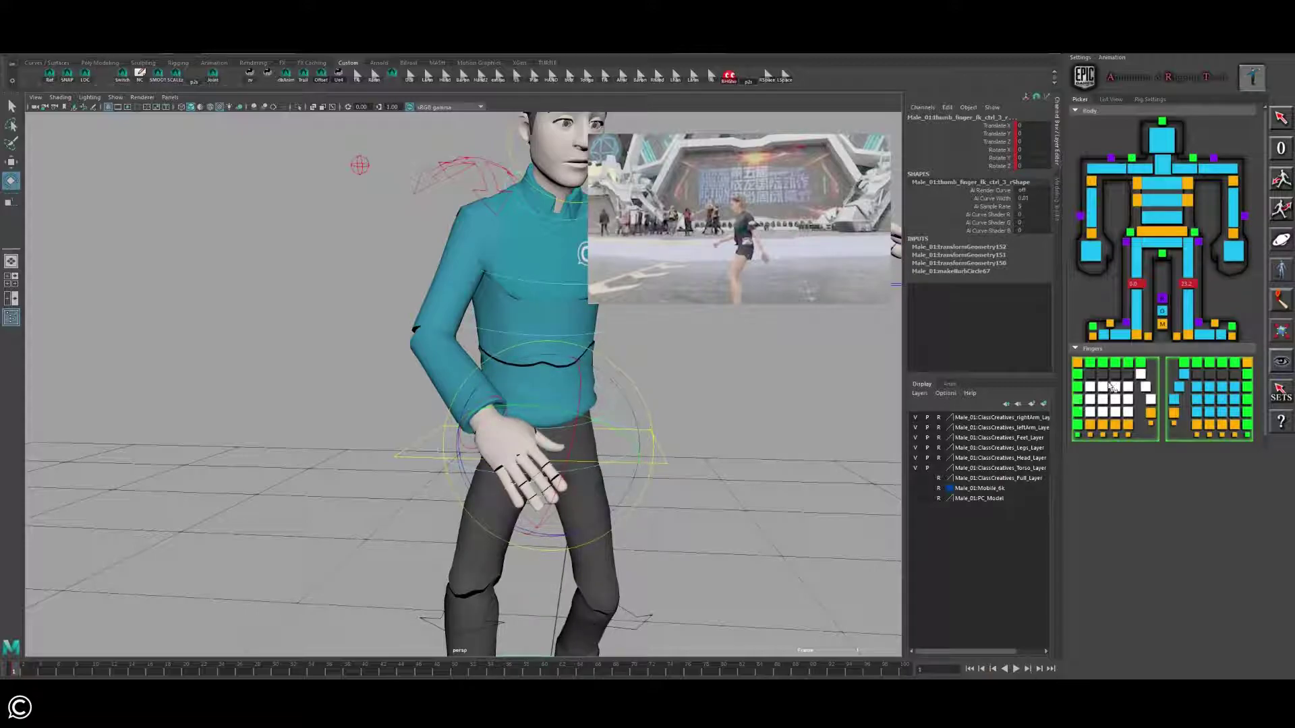
pyautogui.click(502, 474)
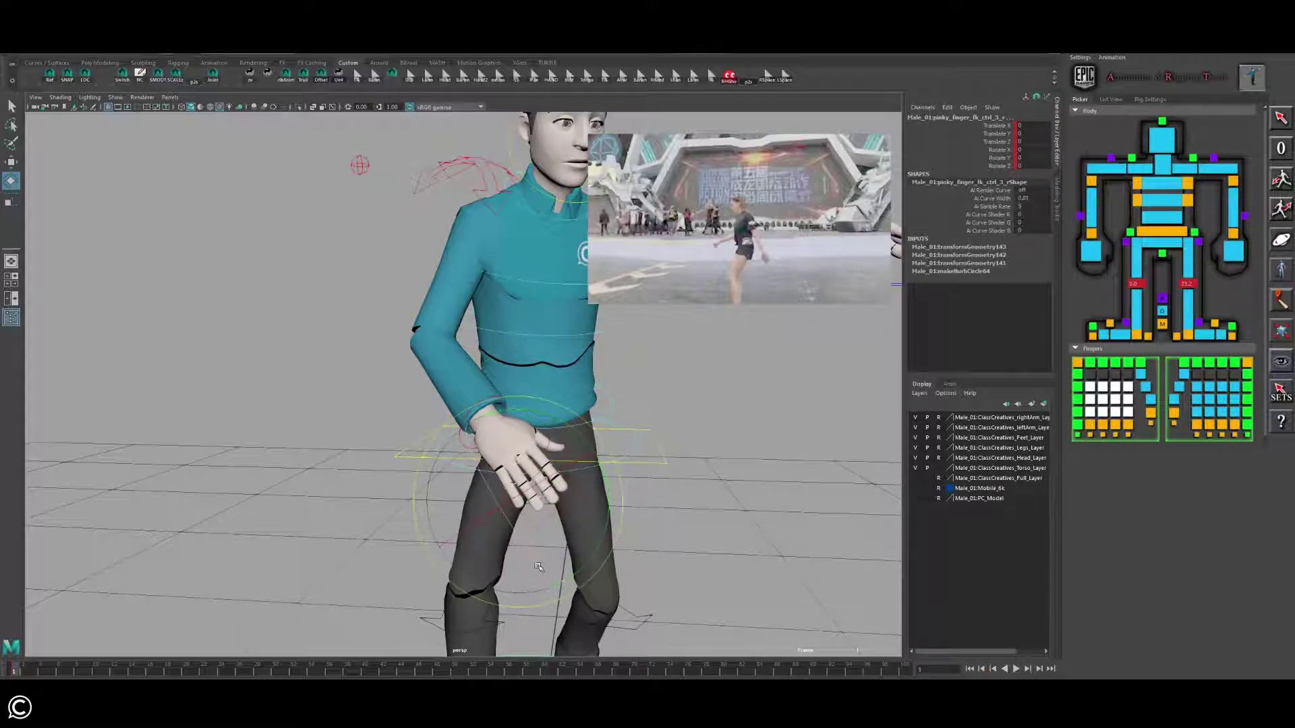
pyautogui.moveTo(575, 580); pyautogui.dragTo(565, 582)
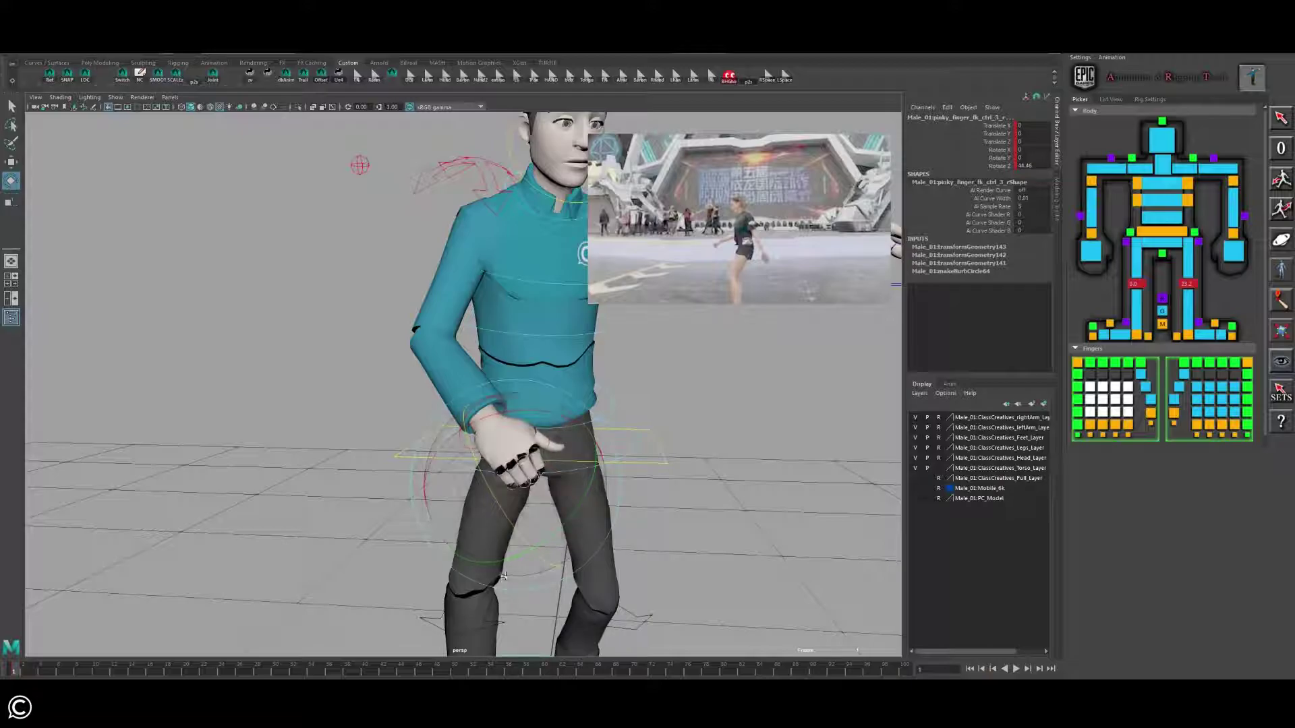
pyautogui.moveTo(512, 526); pyautogui.dragTo(507, 523)
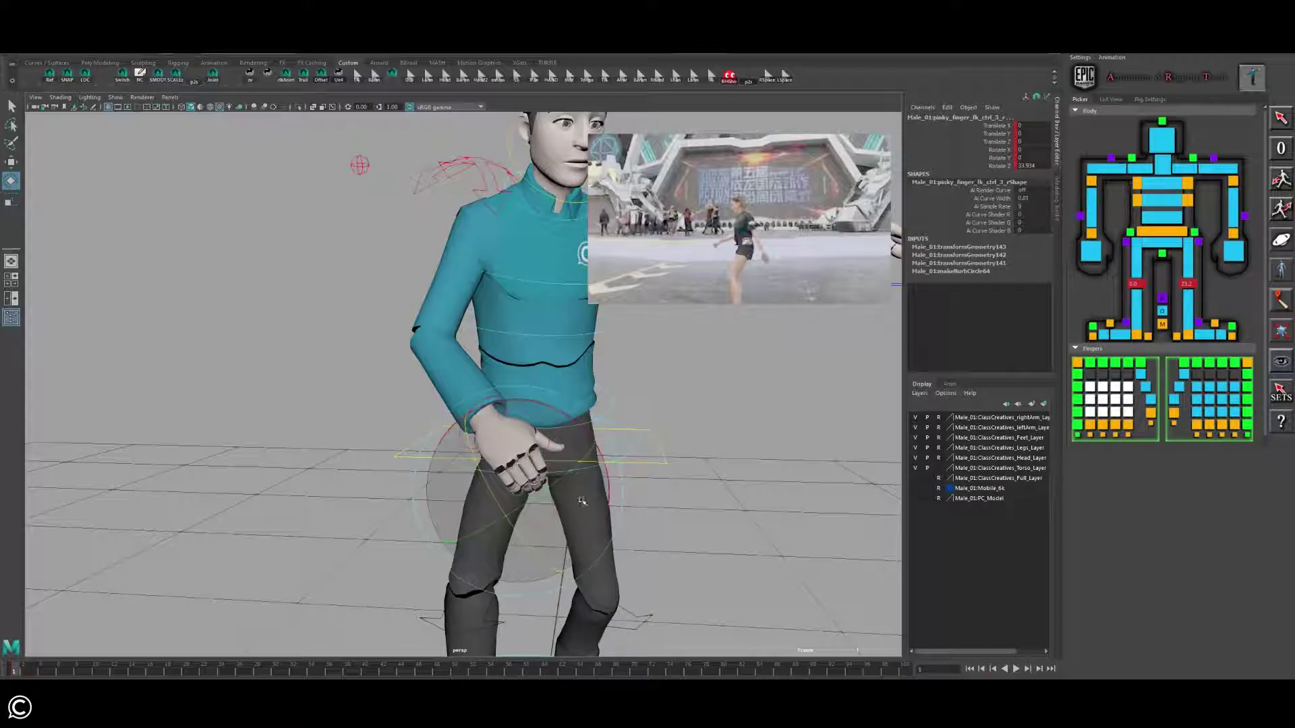
# Step: Rotate the right thumb controls to bring the thumb closer to the curled fingers
pyautogui.click(1141, 362)
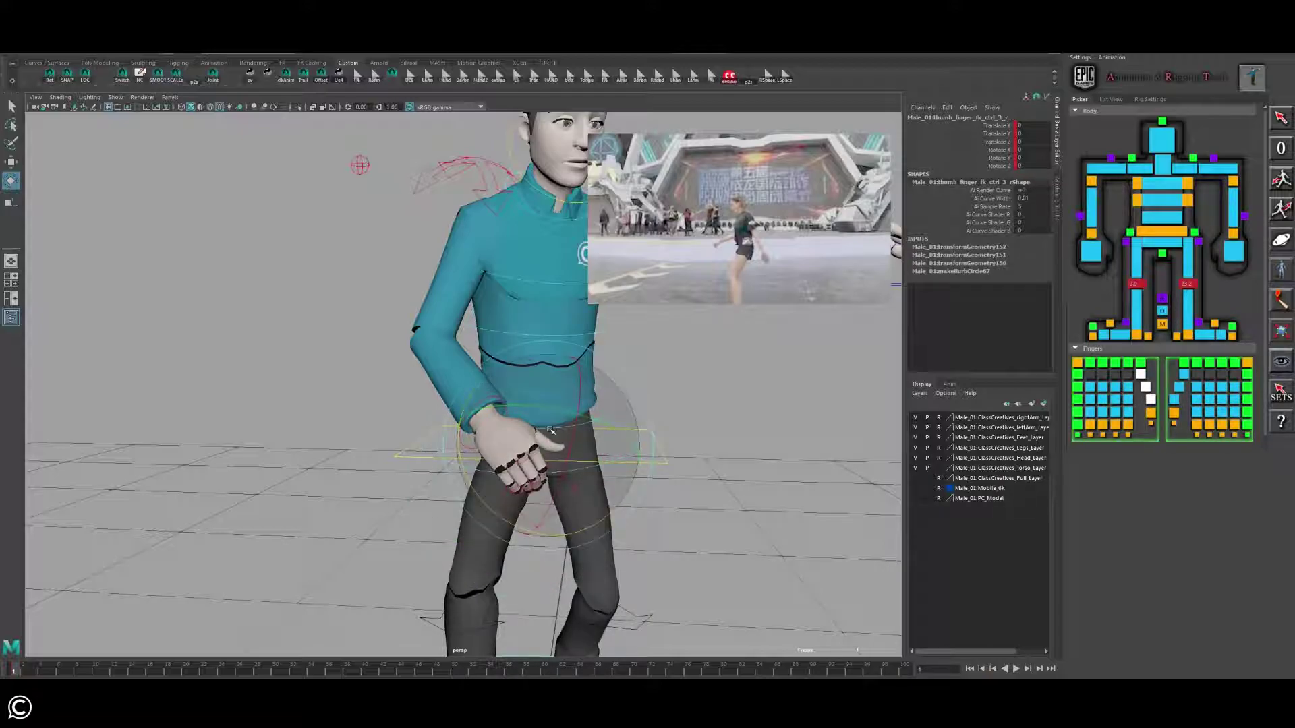
pyautogui.moveTo(464, 475); pyautogui.dragTo(465, 445)
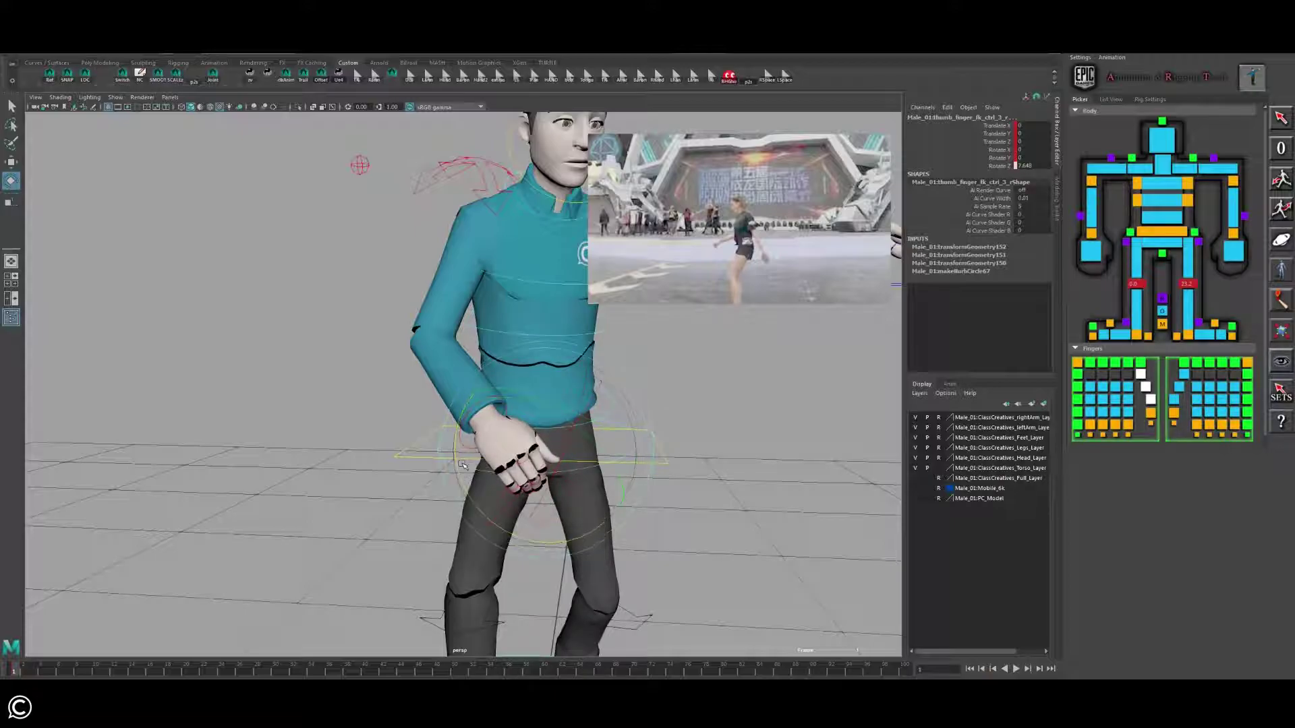
pyautogui.keyDown('alt'); pyautogui.moveTo(595, 325); pyautogui.dragTo(472, 318); pyautogui.keyUp('alt')
pyautogui.click(441, 393)
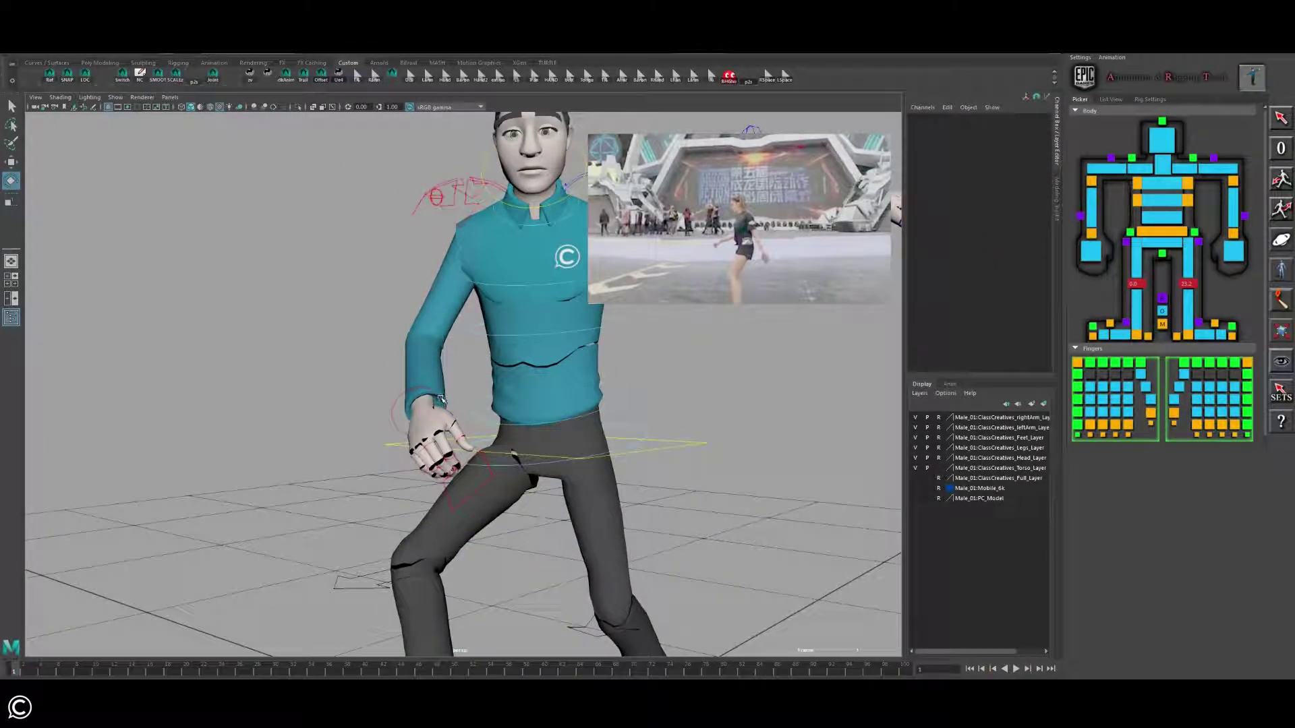
# Step: Adjust the right wrist IK control's rotation to refine the angle of the curled hand
pyautogui.click(441, 400)
pyautogui.moveTo(445, 404)
pyautogui.keyDown('alt'); pyautogui.mouseDown()
pyautogui.moveTo(658, 422)
pyautogui.moveTo(471, 430)
pyautogui.moveTo(453, 420)
pyautogui.mouseUp(); pyautogui.keyUp('alt')
pyautogui.moveTo(390, 424); pyautogui.dragTo(401, 411)
# Step: Bring the outstretched left wrist IK control down and in toward the waist so the left arm bends
pyautogui.keyDown('alt'); pyautogui.moveTo(438, 367); pyautogui.dragTo(561, 389); pyautogui.keyUp('alt')
pyautogui.click(561, 388)
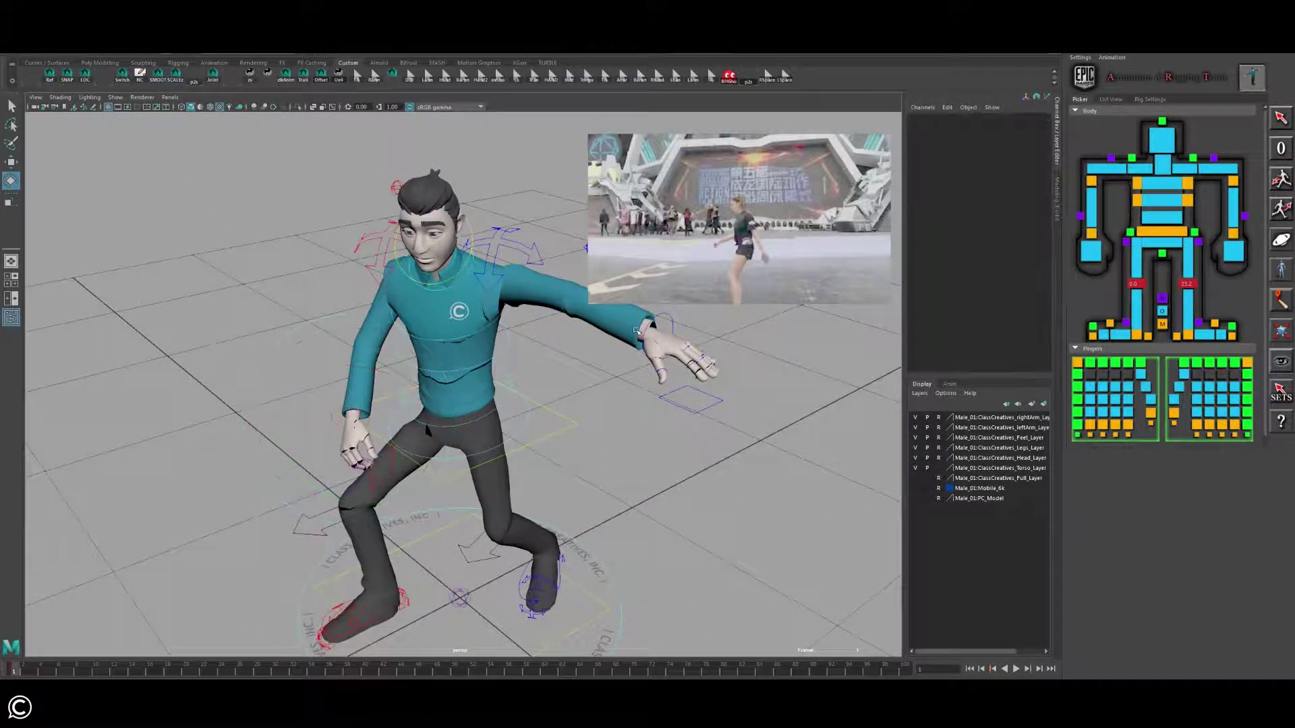
pyautogui.press('w')
pyautogui.click(689, 389)
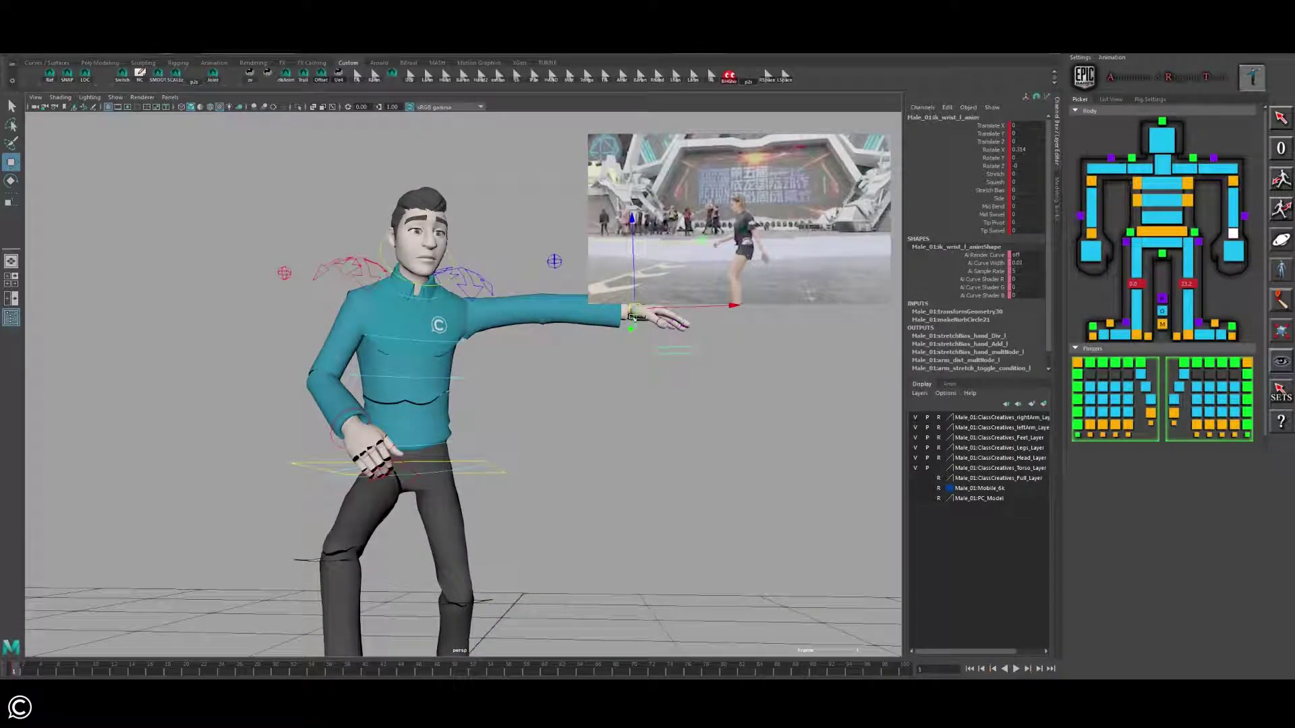
pyautogui.moveTo(631, 317); pyautogui.dragTo(514, 430)
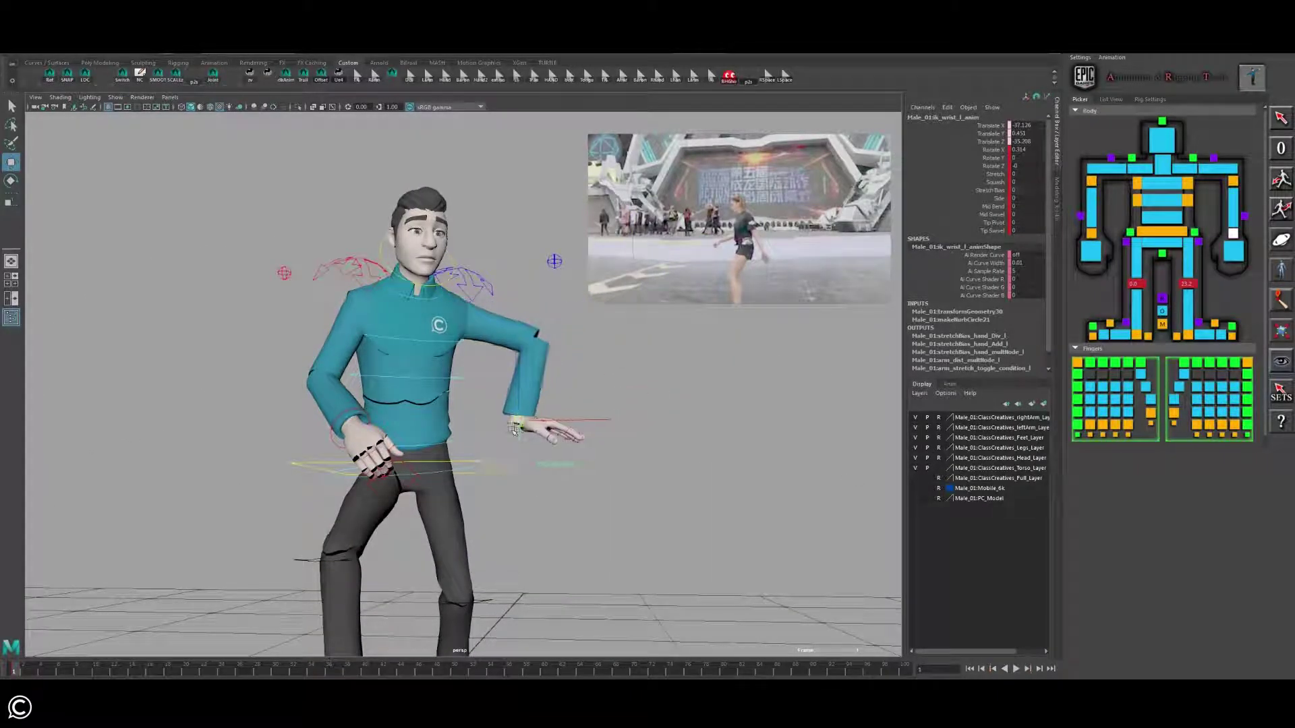
# Step: Reposition the left elbow control from a side view to redirect the bent arm, undoing the last adjustment
pyautogui.click(554, 265)
pyautogui.keyDown('alt'); pyautogui.moveTo(554, 265); pyautogui.dragTo(466, 338); pyautogui.keyUp('alt')
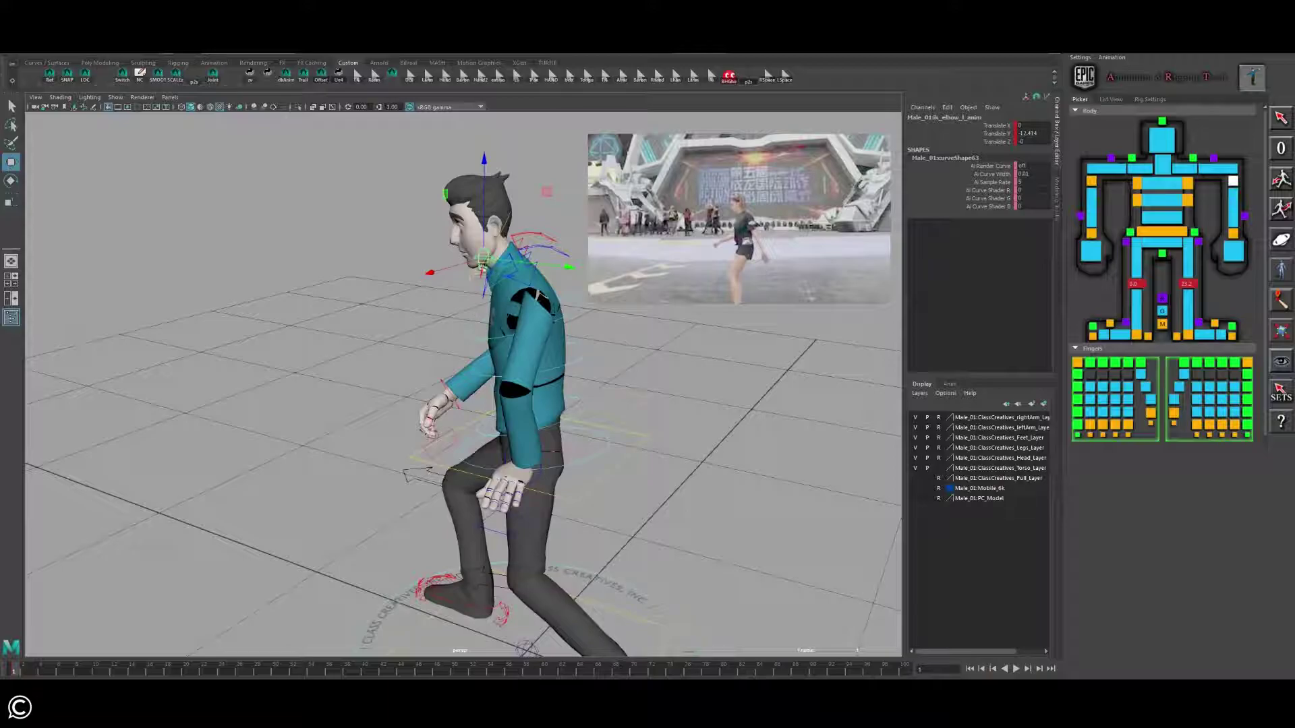
pyautogui.moveTo(676, 422); pyautogui.dragTo(794, 355)
pyautogui.hotkey('ctrl', 'z')
# Step: Rotate and reposition the left wrist IK control so the left hand points downward in front of the hip
pyautogui.click(498, 456)
pyautogui.click(498, 453)
pyautogui.keyDown('alt'); pyautogui.moveTo(498, 453); pyautogui.dragTo(569, 413); pyautogui.keyUp('alt')
pyautogui.press('e')
pyautogui.press('w')
pyautogui.press('e')
pyautogui.press('w')
# Step: Move the left wrist IK control closer to the body, checking it from the front and side
pyautogui.click(562, 318)
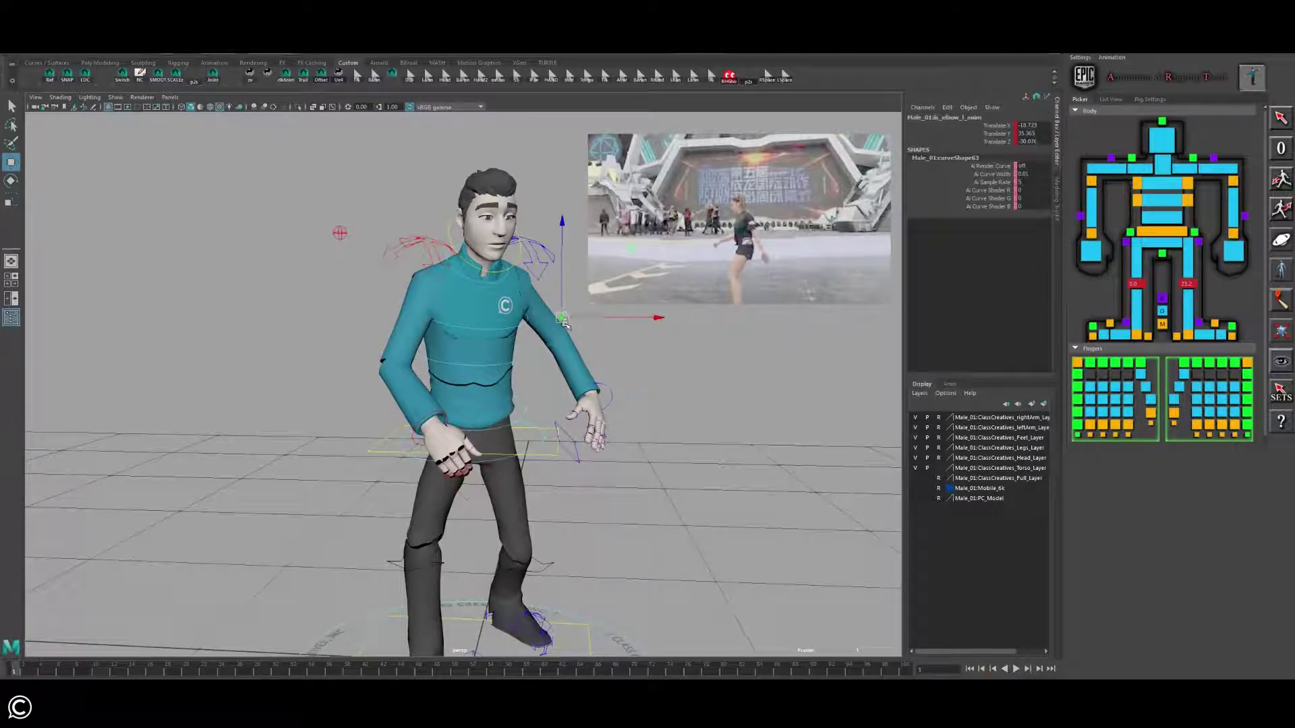
pyautogui.click(587, 382)
pyautogui.click(612, 397)
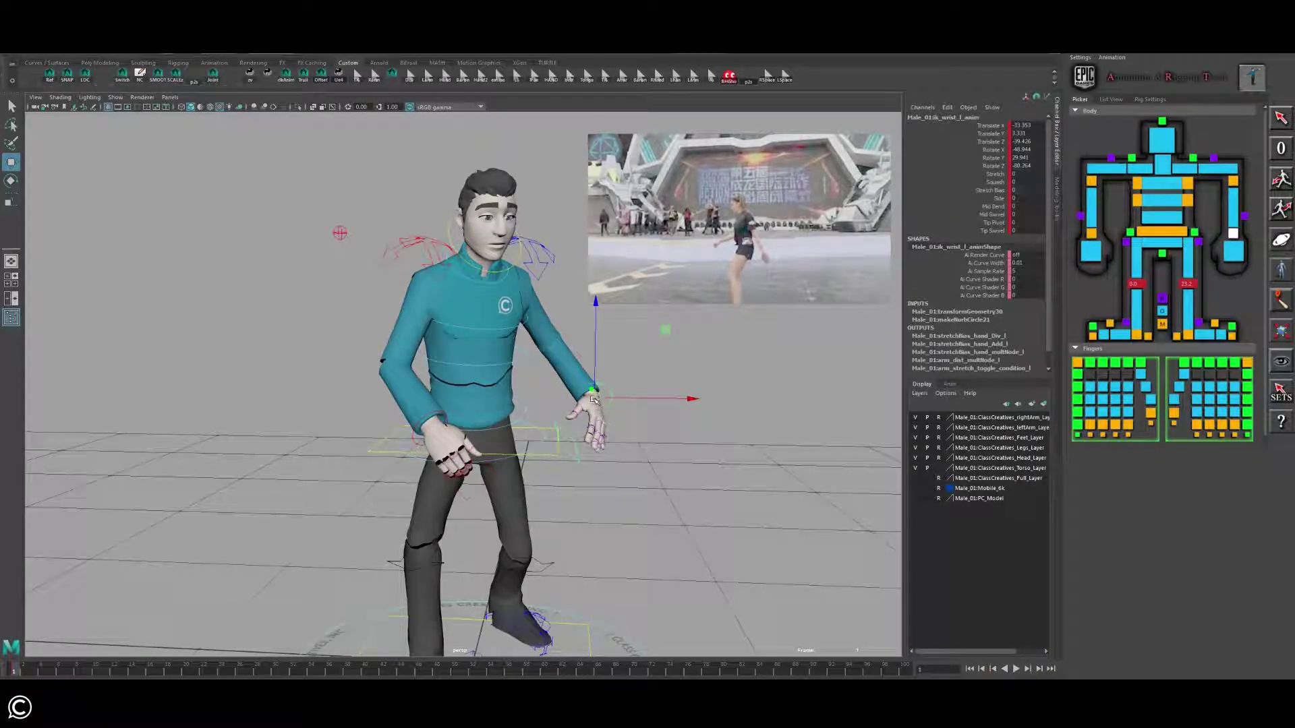
pyautogui.moveTo(595, 396); pyautogui.dragTo(585, 400)
pyautogui.keyDown('alt'); pyautogui.moveTo(666, 458); pyautogui.dragTo(588, 456); pyautogui.keyUp('alt')
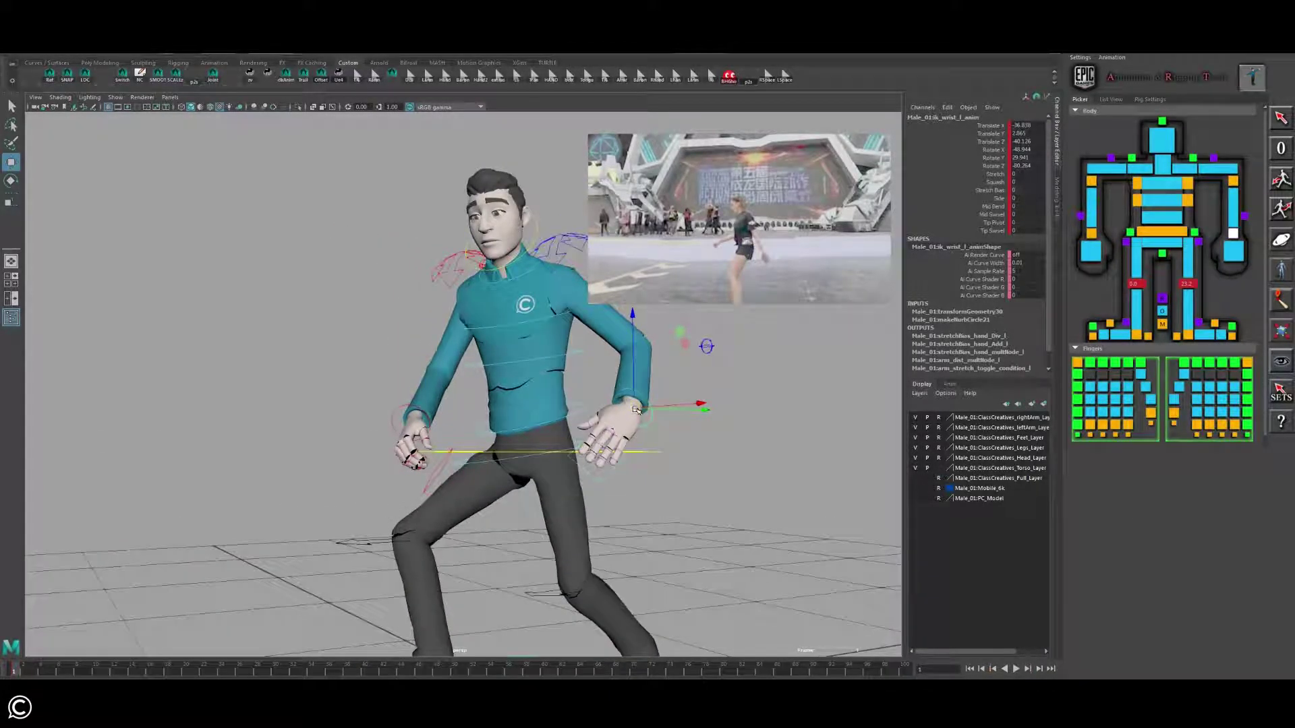
pyautogui.moveTo(635, 410); pyautogui.dragTo(617, 410)
# Step: Rotate the left wrist IK control on several axes to refine the angle of the left hand
pyautogui.press('e')
pyautogui.moveTo(633, 474); pyautogui.dragTo(656, 447)
pyautogui.moveTo(570, 423); pyautogui.dragTo(599, 389)
pyautogui.press('w')
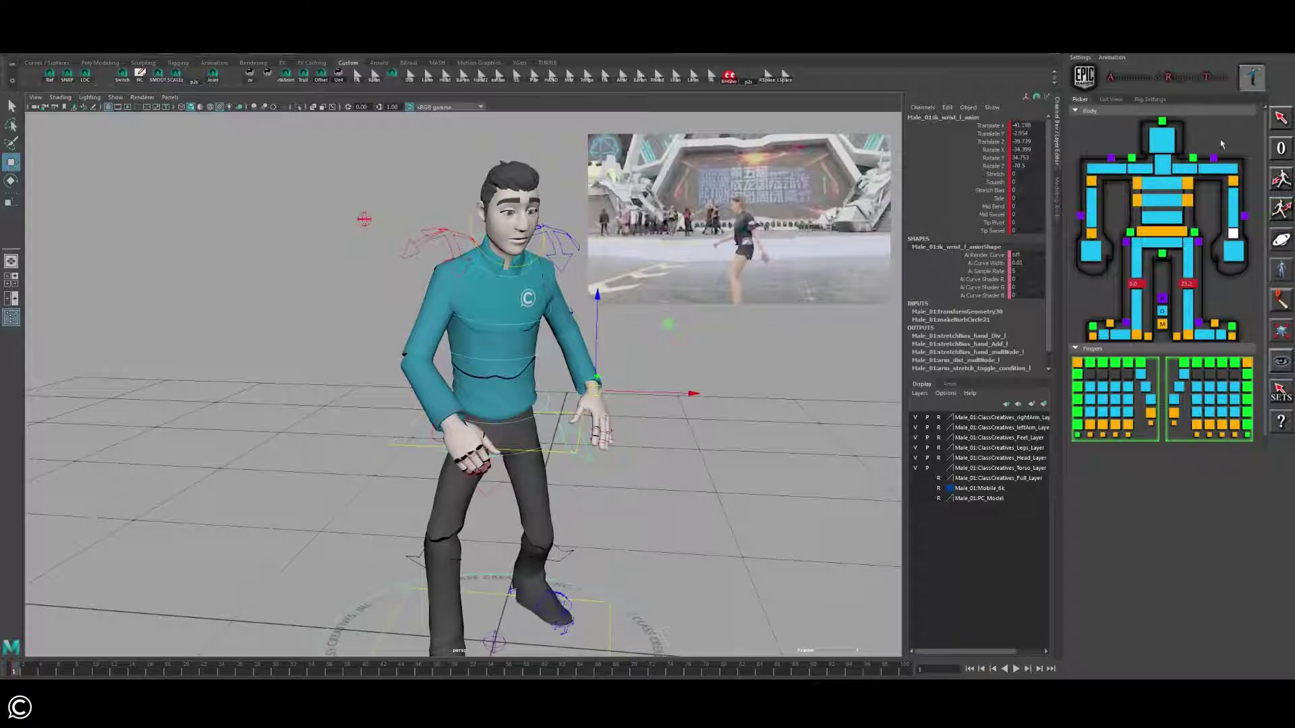
# Step: Rotate the neck and head controls to turn the face toward the character's right and lift the gaze
pyautogui.click(1163, 165)
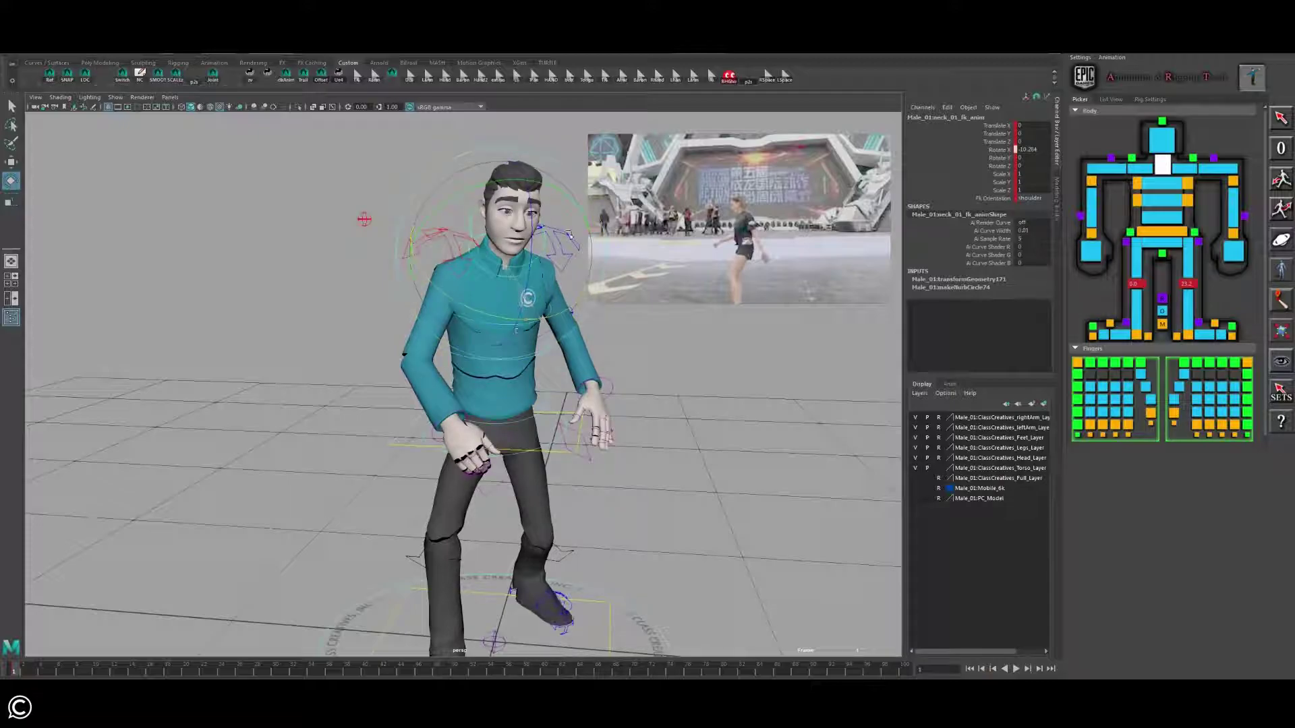
pyautogui.moveTo(568, 235); pyautogui.dragTo(513, 294)
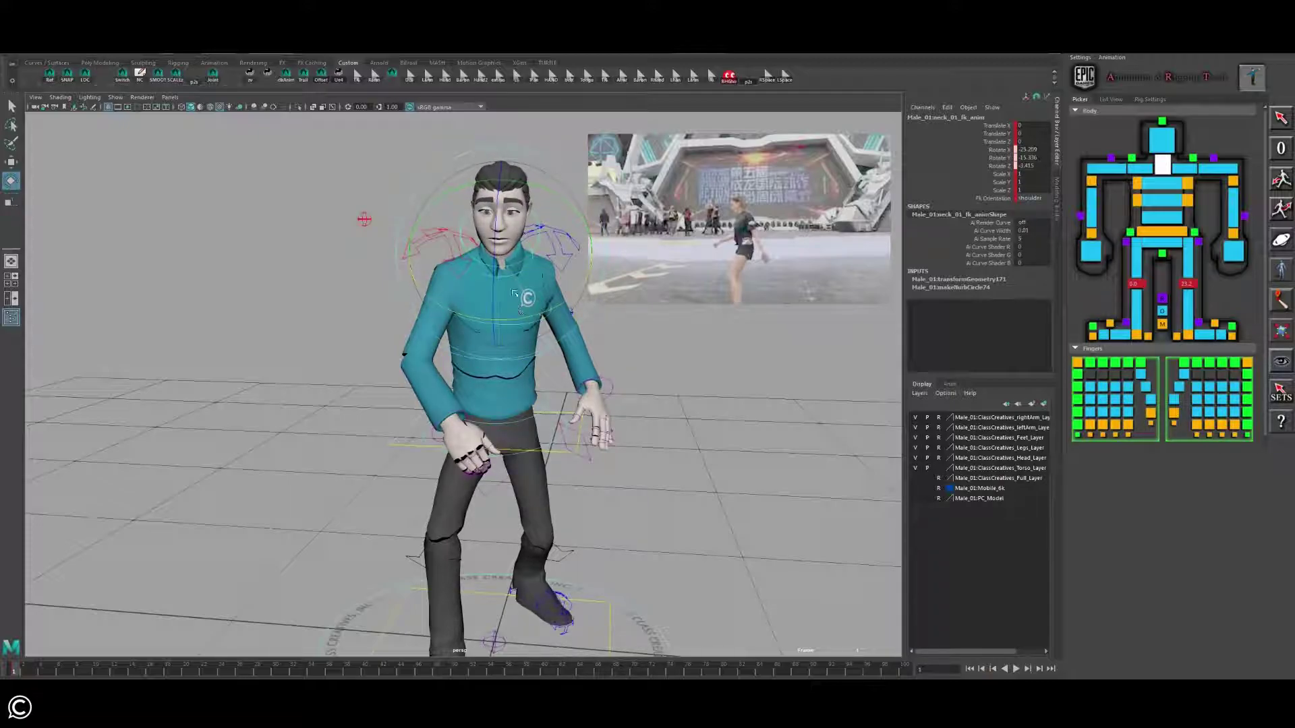
pyautogui.click(523, 264)
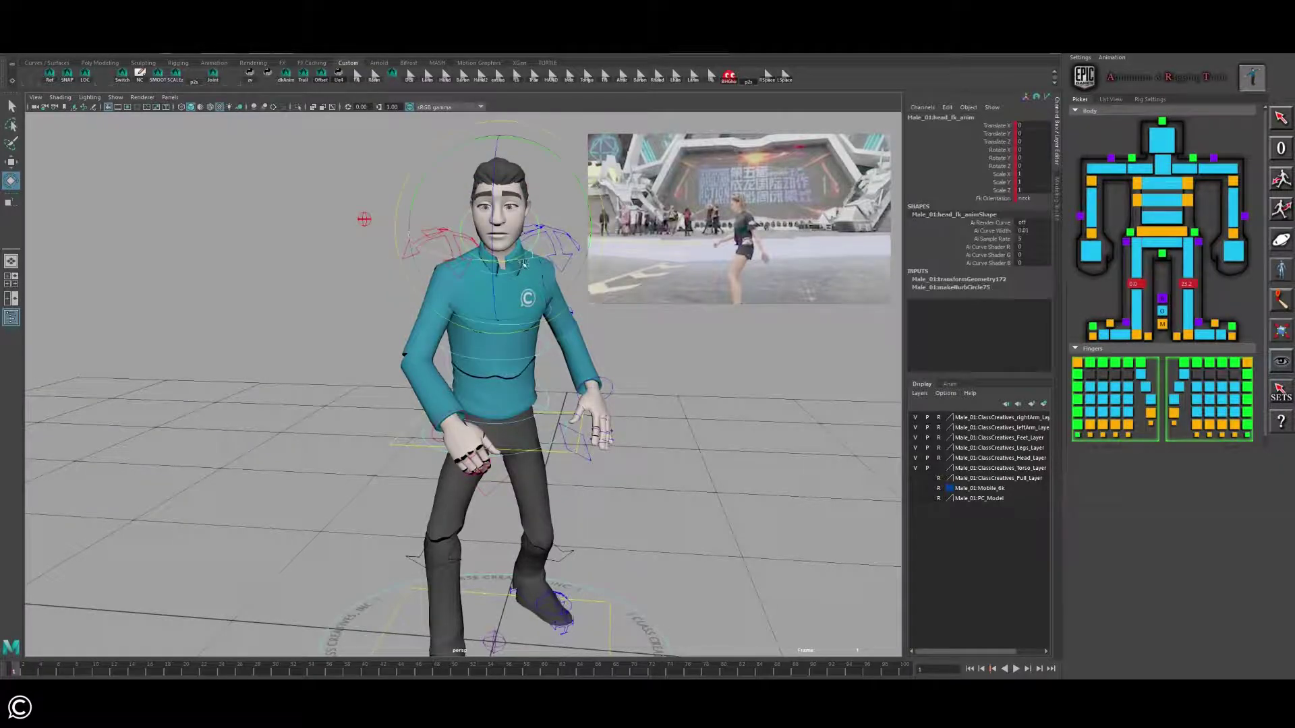
pyautogui.moveTo(497, 270); pyautogui.dragTo(494, 258)
pyautogui.click(491, 269)
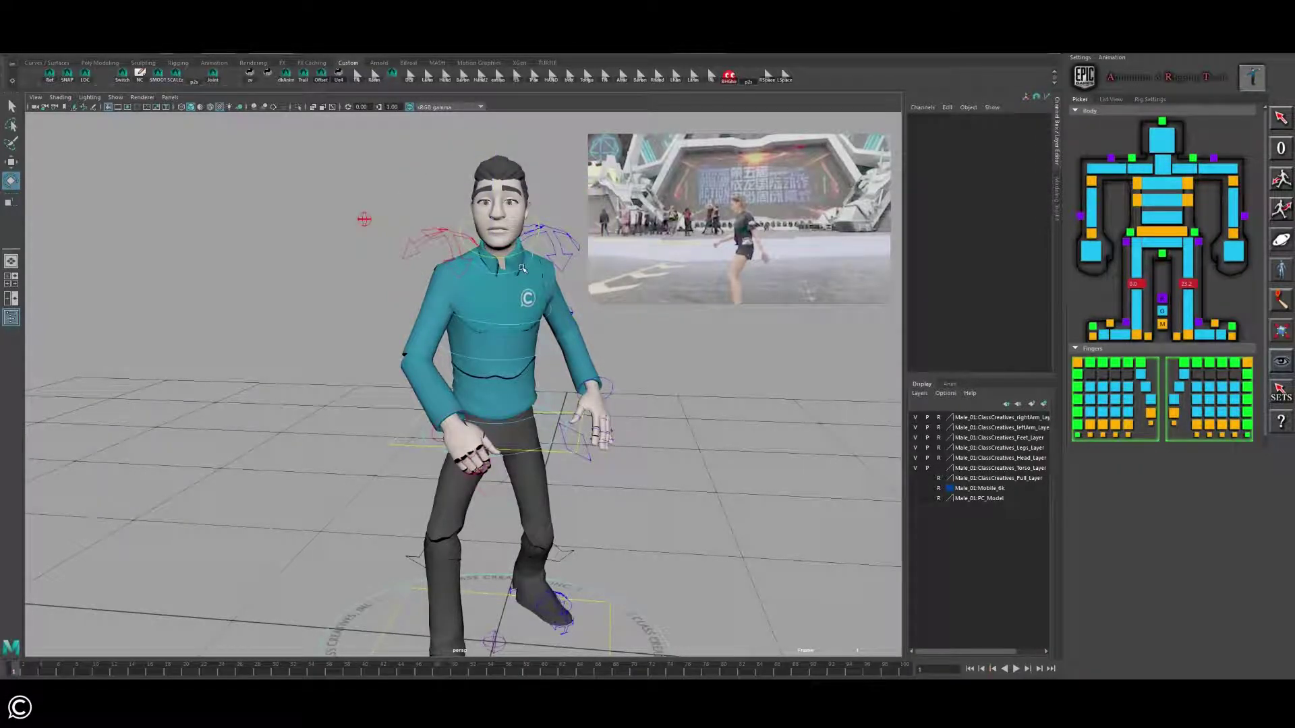
pyautogui.click(487, 268)
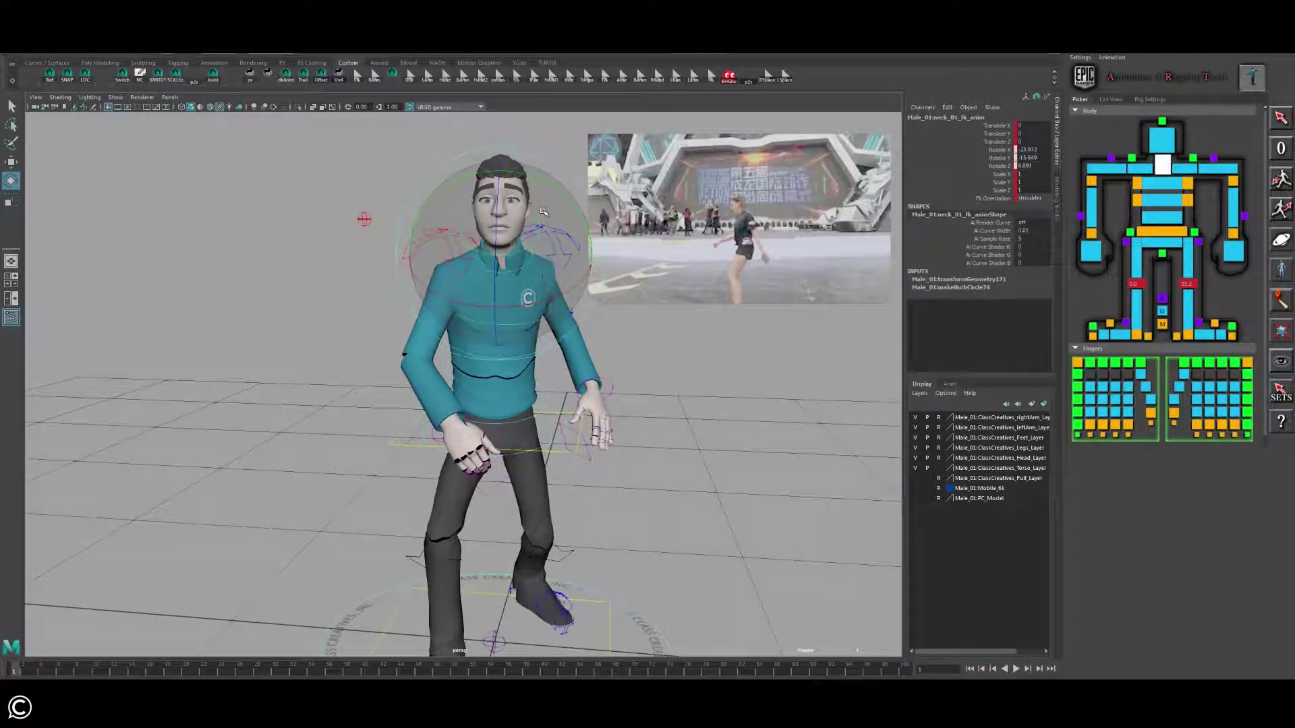
pyautogui.click(536, 248)
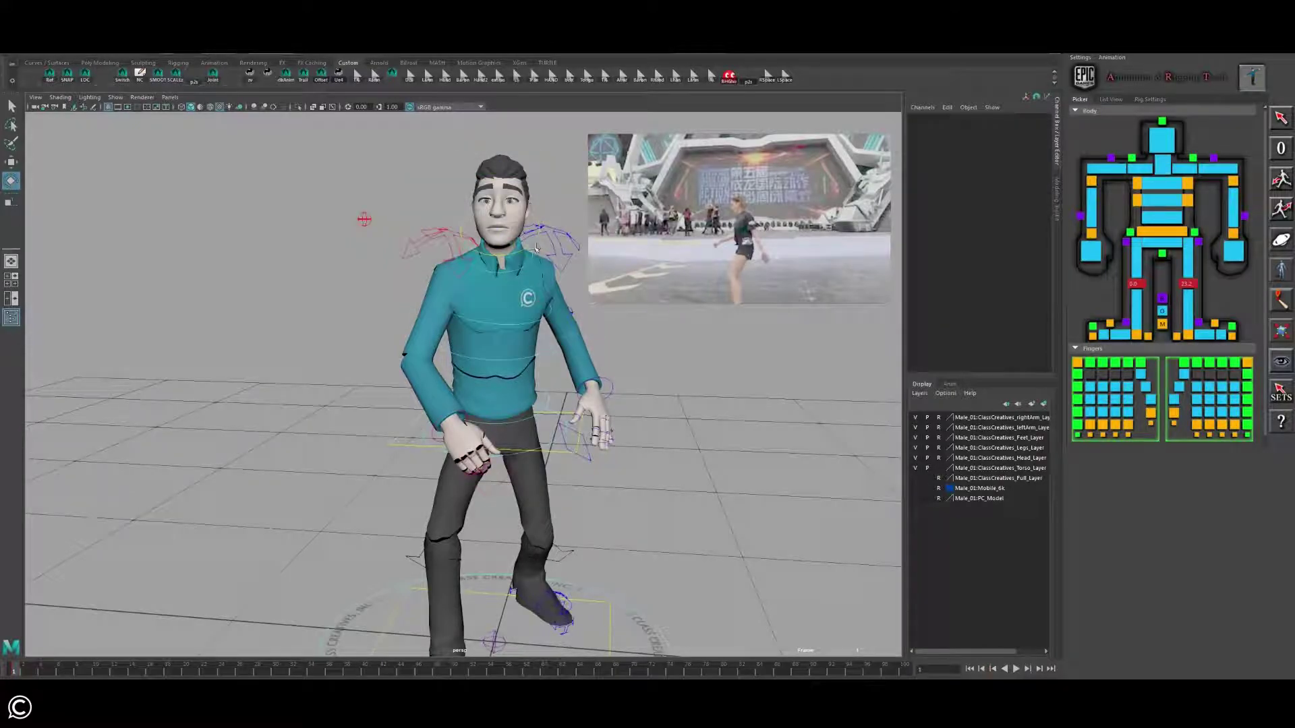
pyautogui.click(517, 281)
# Step: Move the right wrist IK control slightly closer to the waist and rotate the right hand
pyautogui.keyDown('alt'); pyautogui.moveTo(513, 282); pyautogui.dragTo(550, 367); pyautogui.keyUp('alt')
pyautogui.click(450, 403)
pyautogui.click(426, 406)
pyautogui.press('w')
pyautogui.moveTo(467, 403); pyautogui.dragTo(503, 419)
pyautogui.press('e')
pyautogui.moveTo(488, 367); pyautogui.dragTo(400, 462)
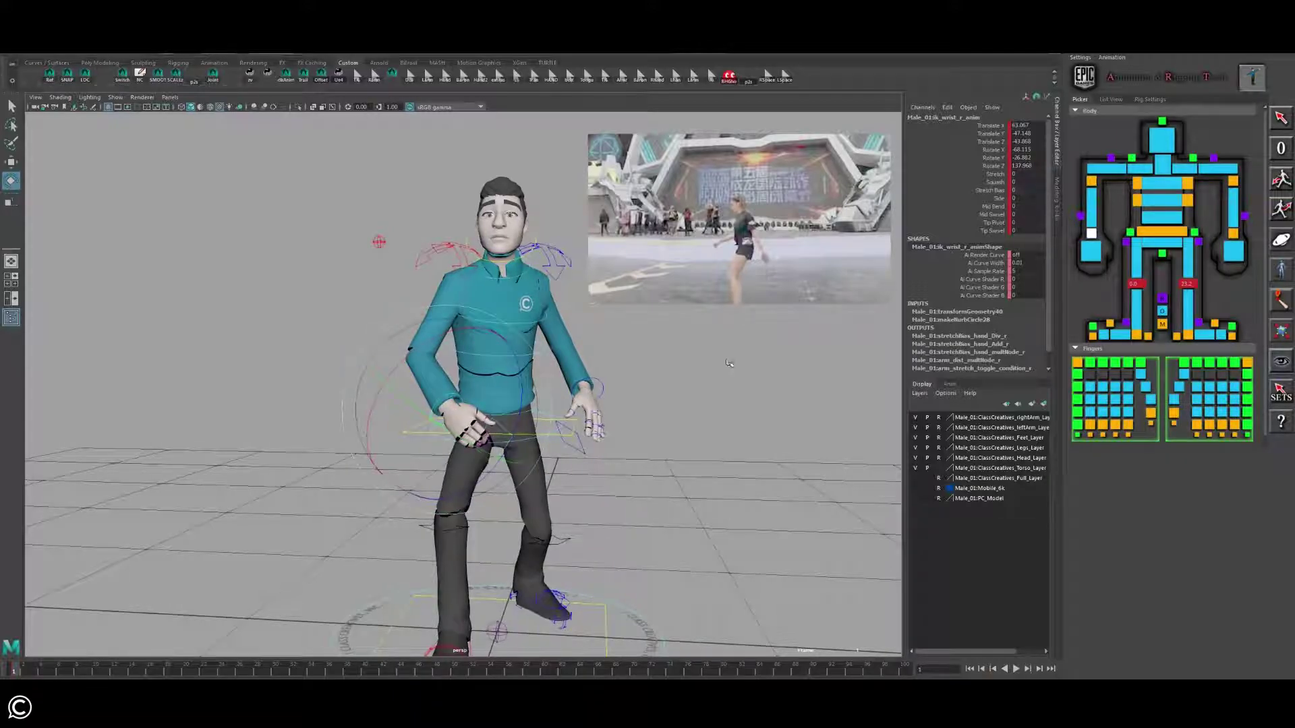
# Step: Copy the right hand's finger and thumb keys and paste them onto the matching left hand controls
pyautogui.moveTo(1162, 371); pyautogui.dragTo(1085, 416)
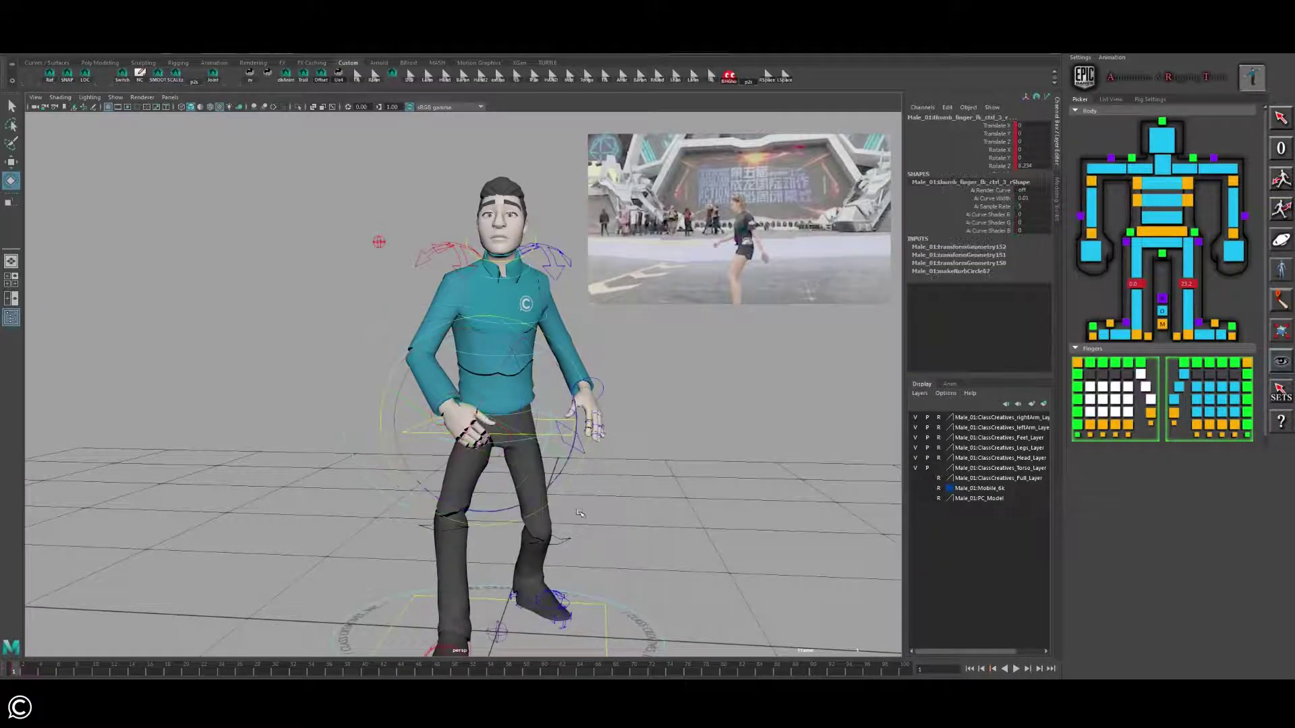
pyautogui.rightClick(14, 675)
pyautogui.click(62, 524)
pyautogui.click(1184, 410)
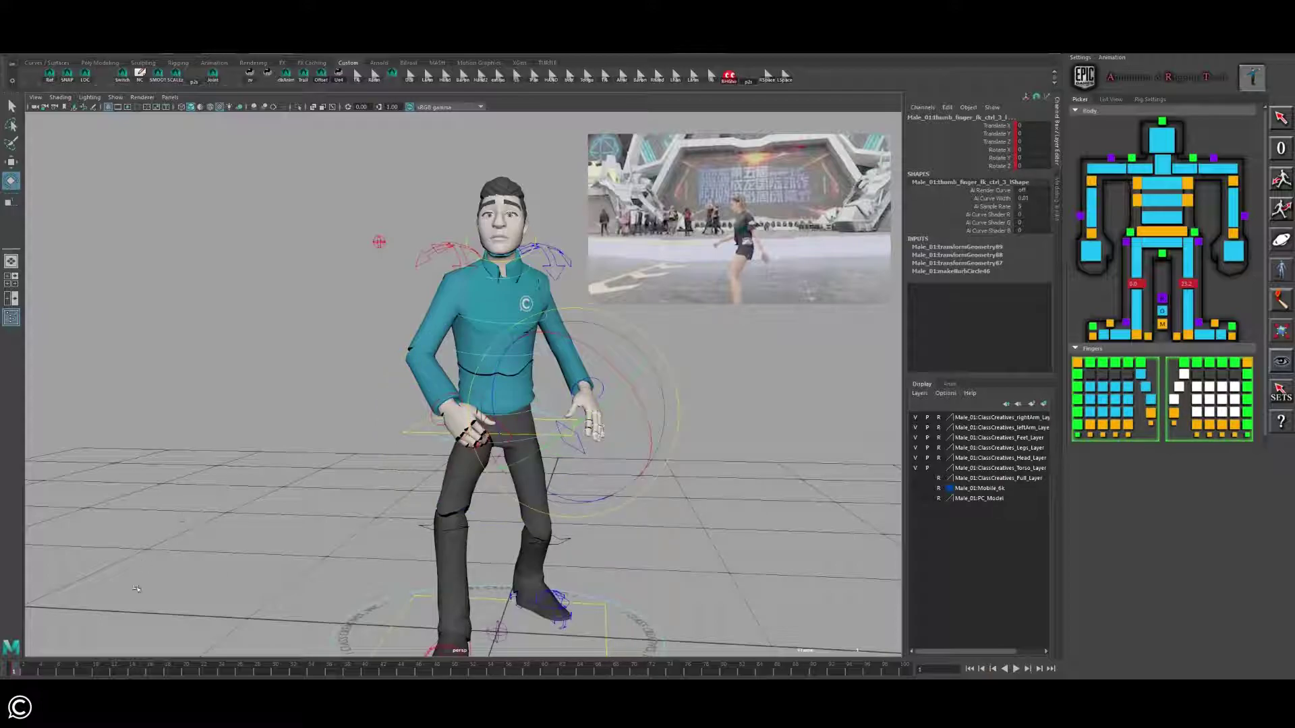
pyautogui.rightClick(18, 673)
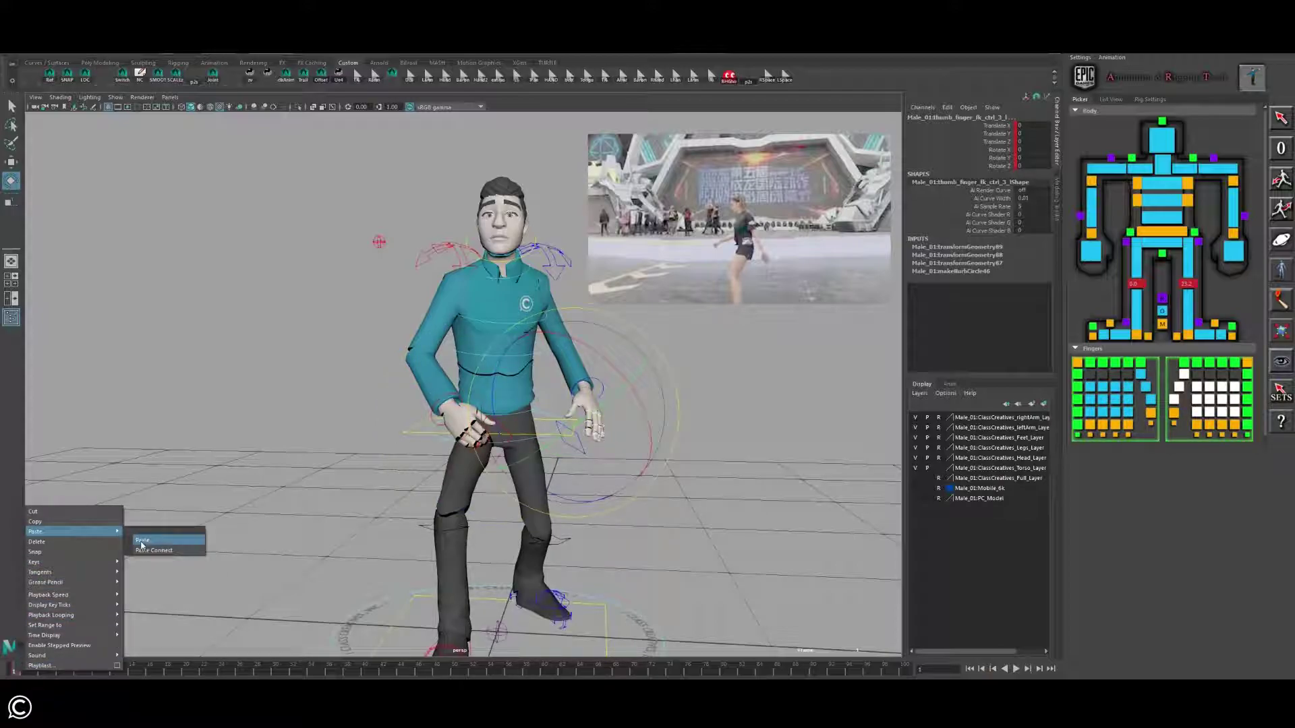
pyautogui.click(145, 543)
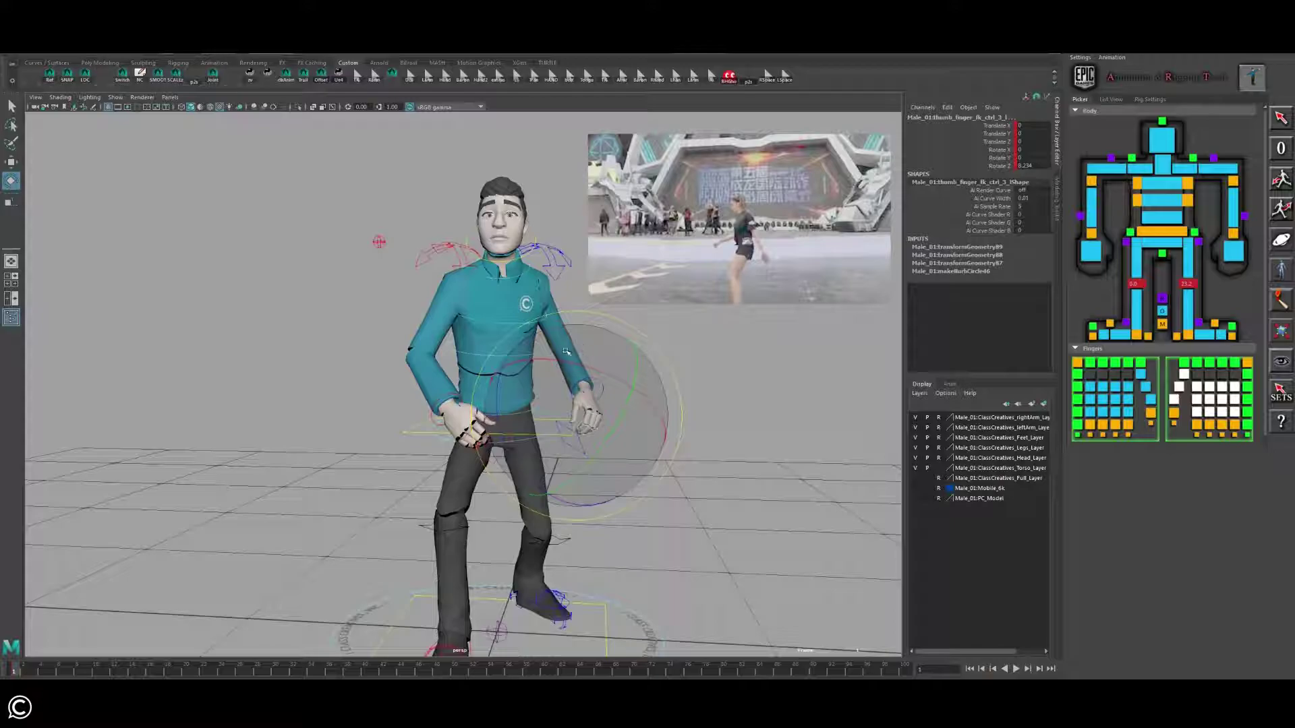
# Step: Make a small rotation adjustment to the right wrist IK control in a closer view
pyautogui.keyDown('alt'); pyautogui.moveTo(675, 379); pyautogui.dragTo(676, 390, button='middle'); pyautogui.keyUp('alt')
pyautogui.keyDown('alt'); pyautogui.moveTo(676, 390); pyautogui.dragTo(751, 433, button='right'); pyautogui.keyUp('alt')
pyautogui.keyDown('alt'); pyautogui.moveTo(751, 433); pyautogui.dragTo(755, 440); pyautogui.keyUp('alt')
pyautogui.click(753, 439)
pyautogui.click(437, 409)
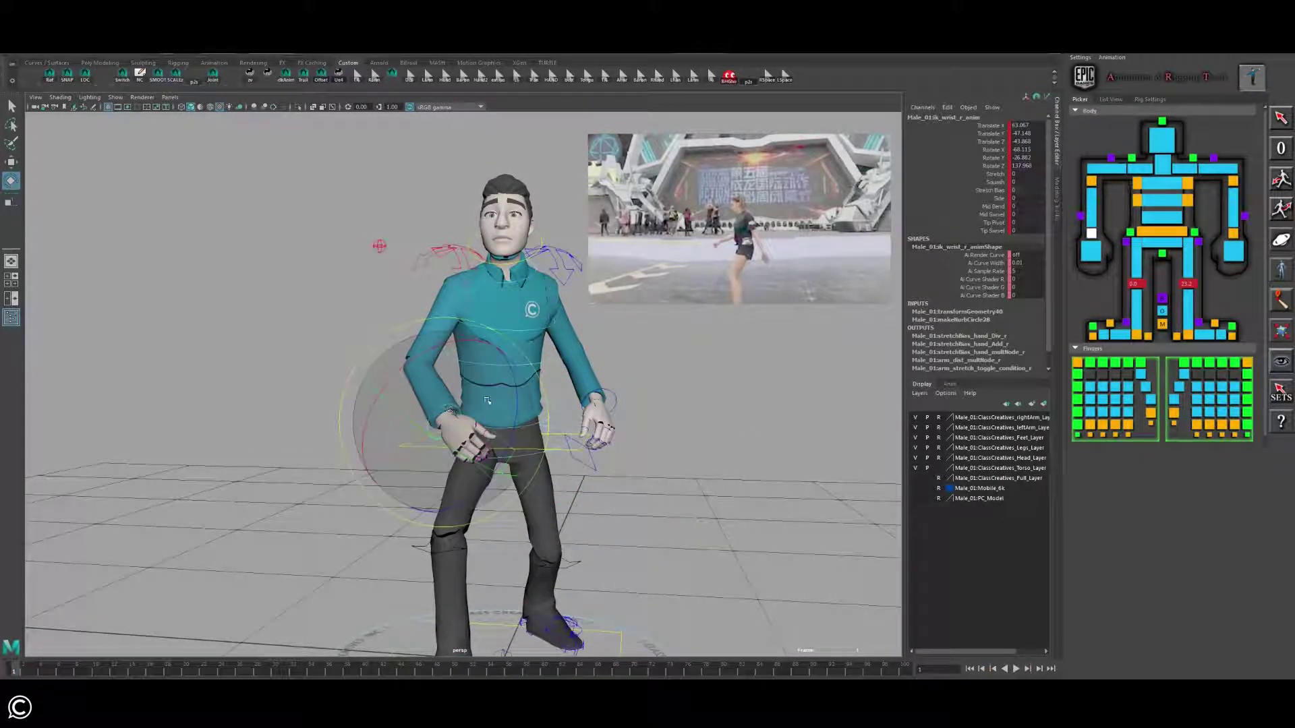
pyautogui.moveTo(498, 400); pyautogui.dragTo(484, 398)
# Step: Shift the main body control slightly sideways and vertically to rebalance the weight over the legs
pyautogui.keyDown('alt'); pyautogui.moveTo(623, 507); pyautogui.dragTo(558, 486, button='right'); pyautogui.keyUp('alt')
pyautogui.keyDown('alt'); pyautogui.moveTo(558, 487); pyautogui.dragTo(584, 476); pyautogui.keyUp('alt')
pyautogui.click(584, 477)
pyautogui.click(422, 428)
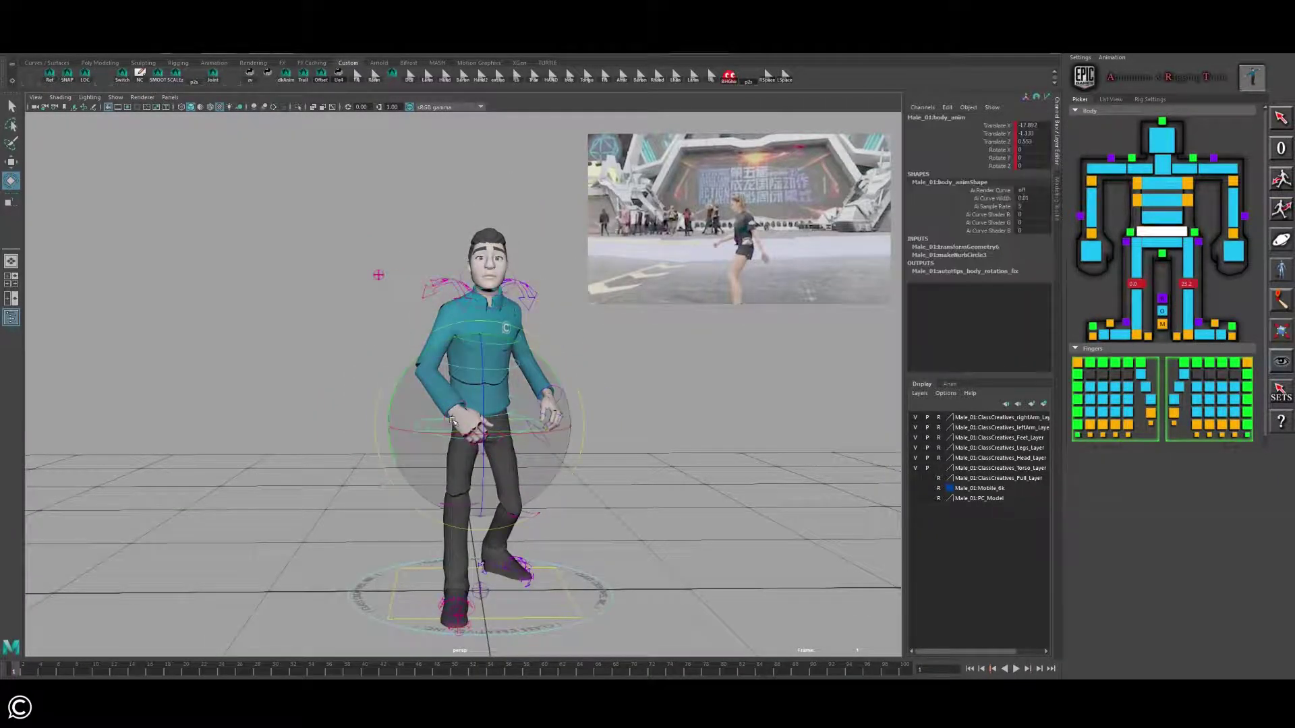
pyautogui.press('w')
pyautogui.moveTo(479, 424); pyautogui.dragTo(483, 427)
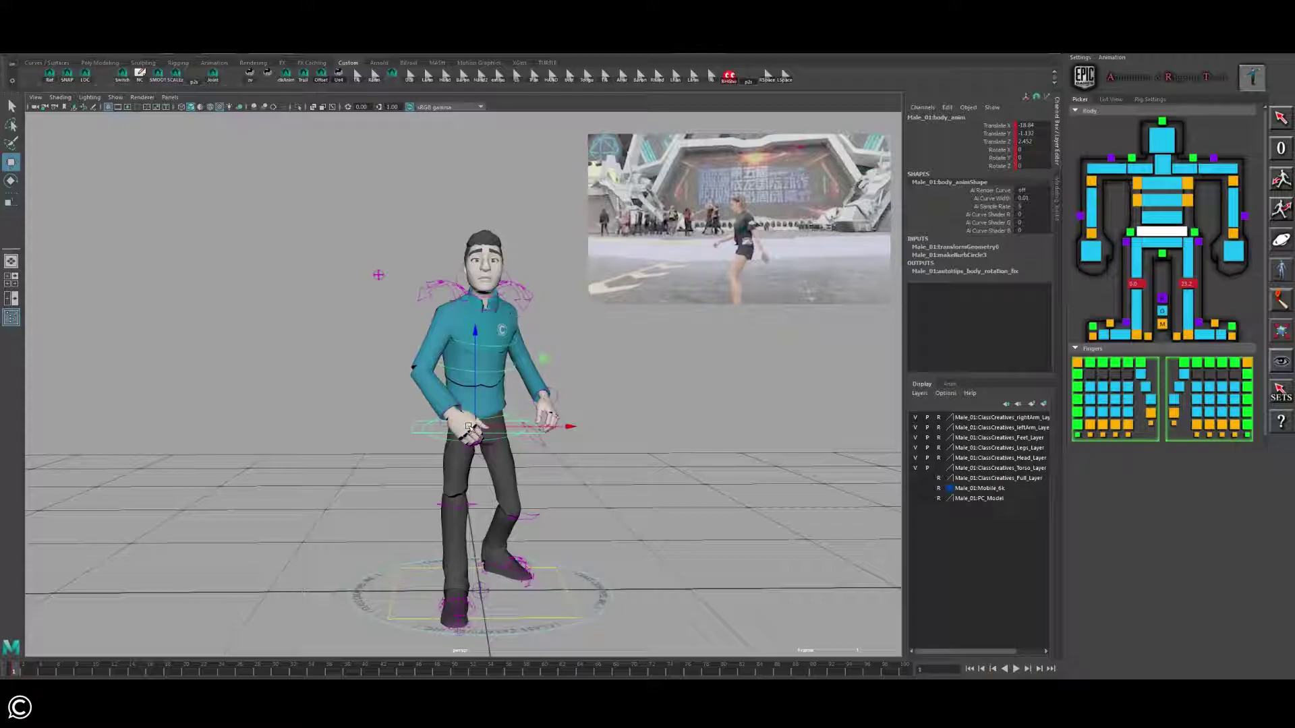
# Step: Set the body control's Translate Y to 0
pyautogui.keyDown('alt'); pyautogui.moveTo(617, 448); pyautogui.dragTo(528, 389); pyautogui.keyUp('alt')
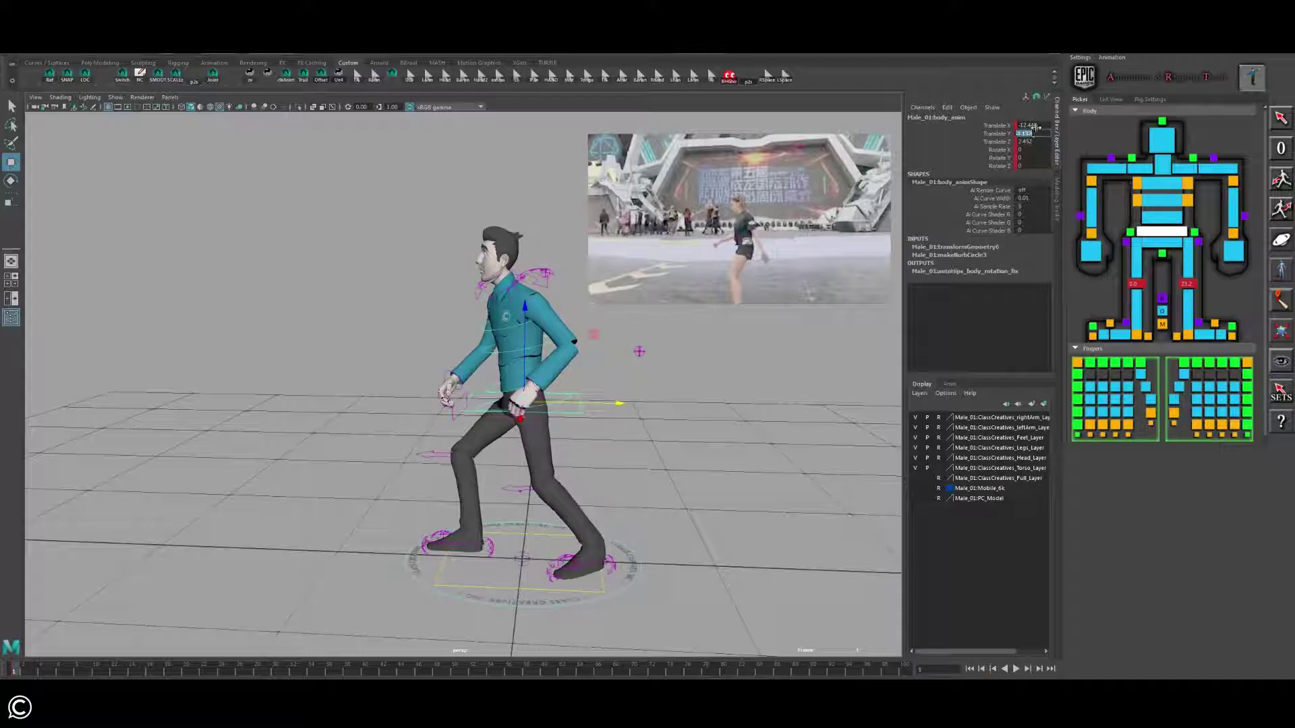
pyautogui.write('0')
pyautogui.press('Return')
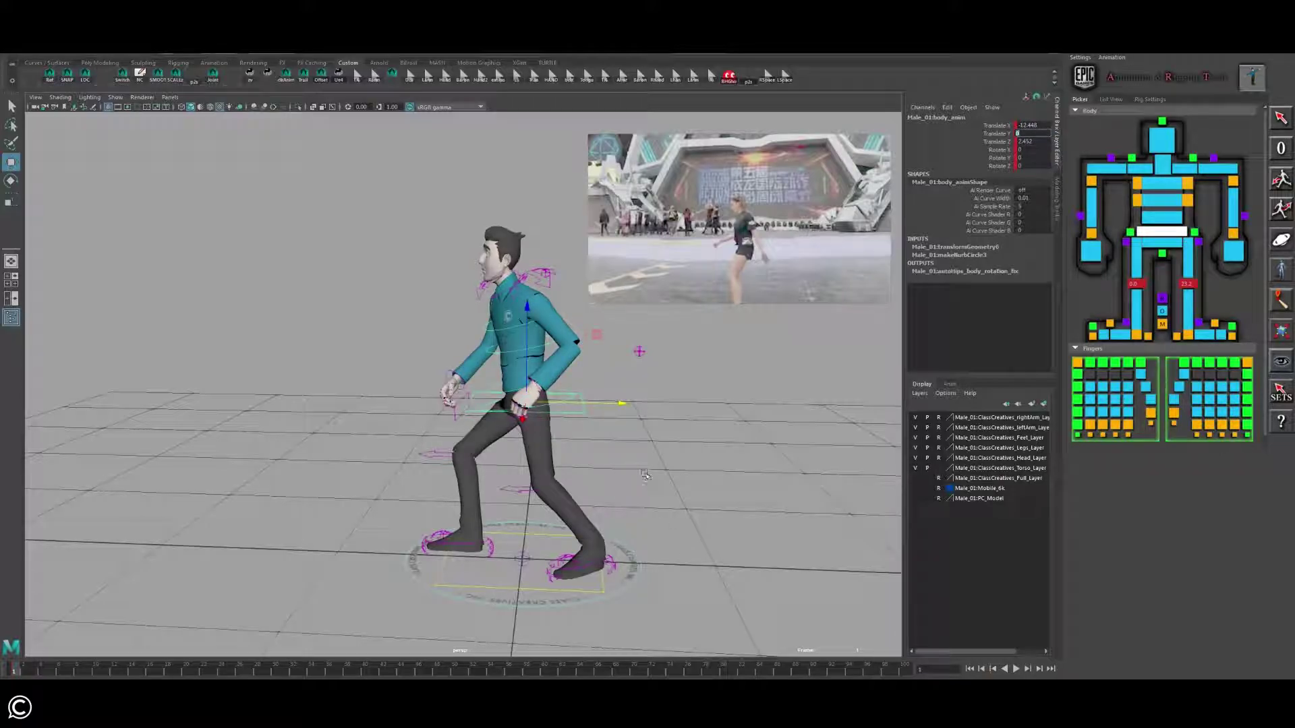
# Step: Move the right foot IK control slightly forward to widen the stance
pyautogui.keyDown('alt'); pyautogui.moveTo(643, 474); pyautogui.dragTo(648, 464, button='right'); pyautogui.keyUp('alt')
pyautogui.keyDown('alt'); pyautogui.moveTo(649, 463); pyautogui.dragTo(641, 474); pyautogui.keyUp('alt')
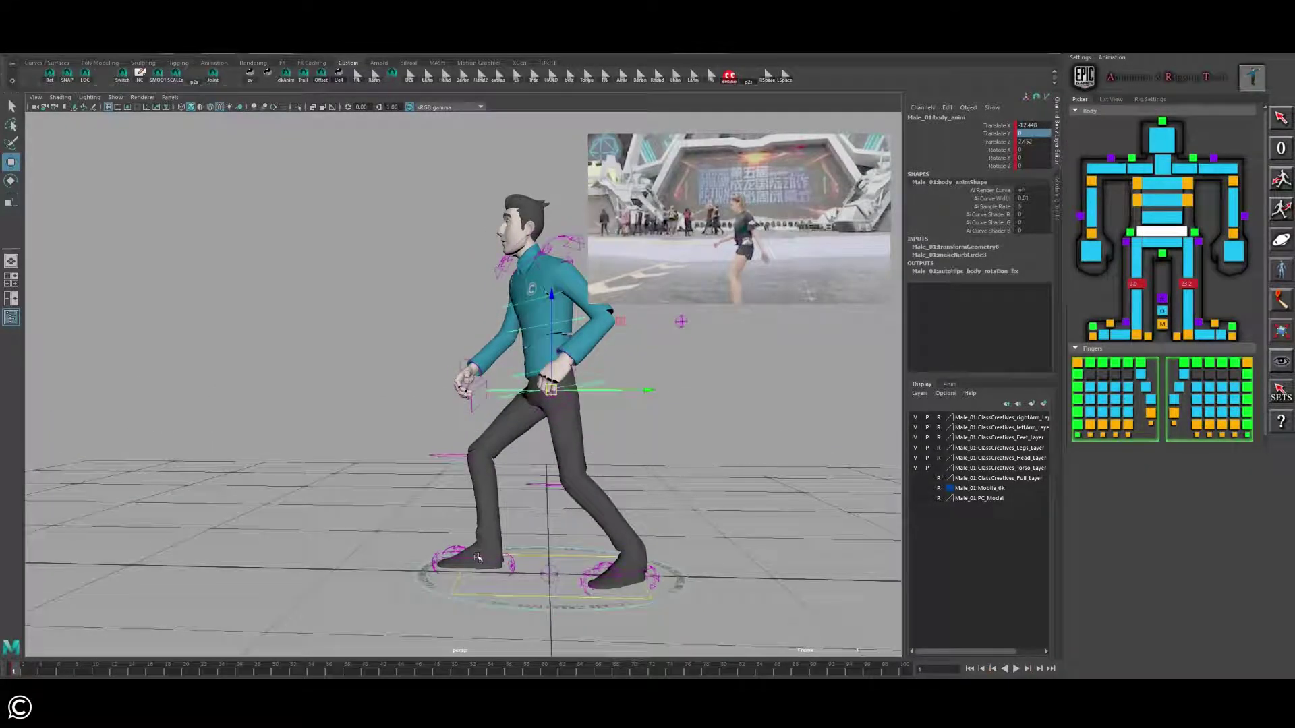
pyautogui.click(515, 553)
pyautogui.click(492, 563)
pyautogui.click(504, 561)
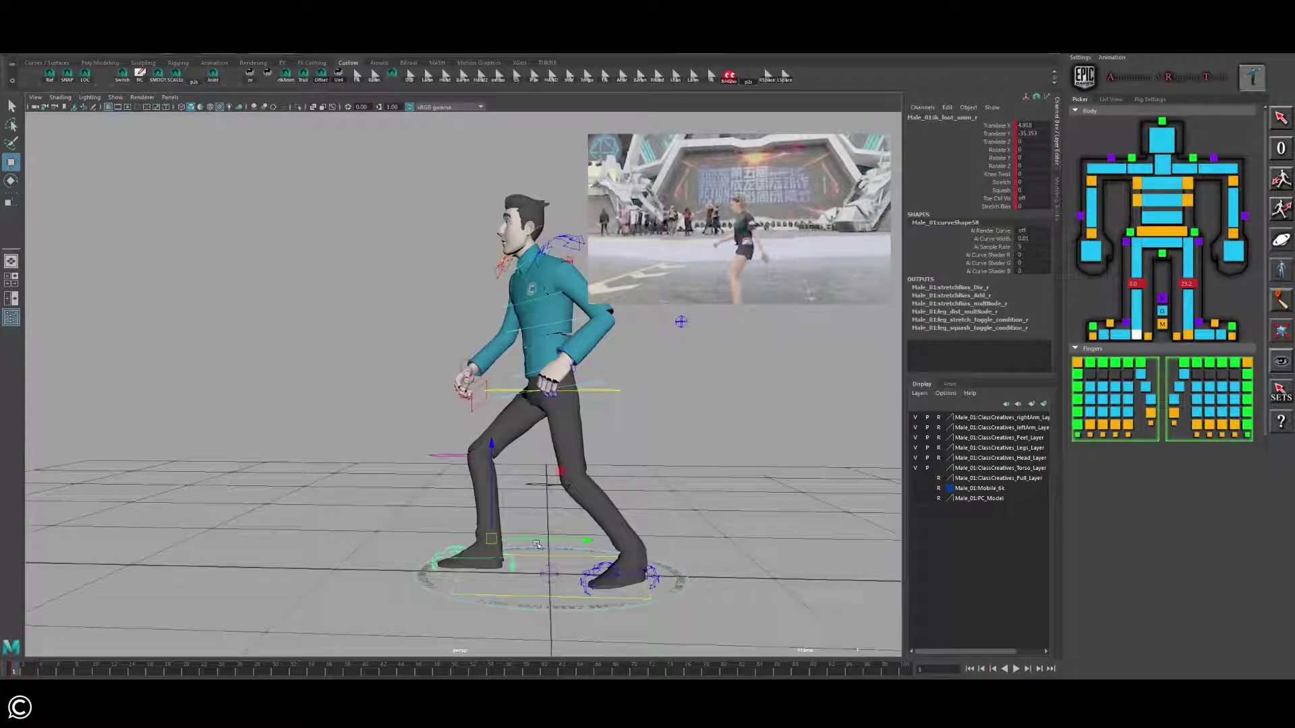
pyautogui.moveTo(535, 542); pyautogui.dragTo(528, 542)
pyautogui.click(627, 575)
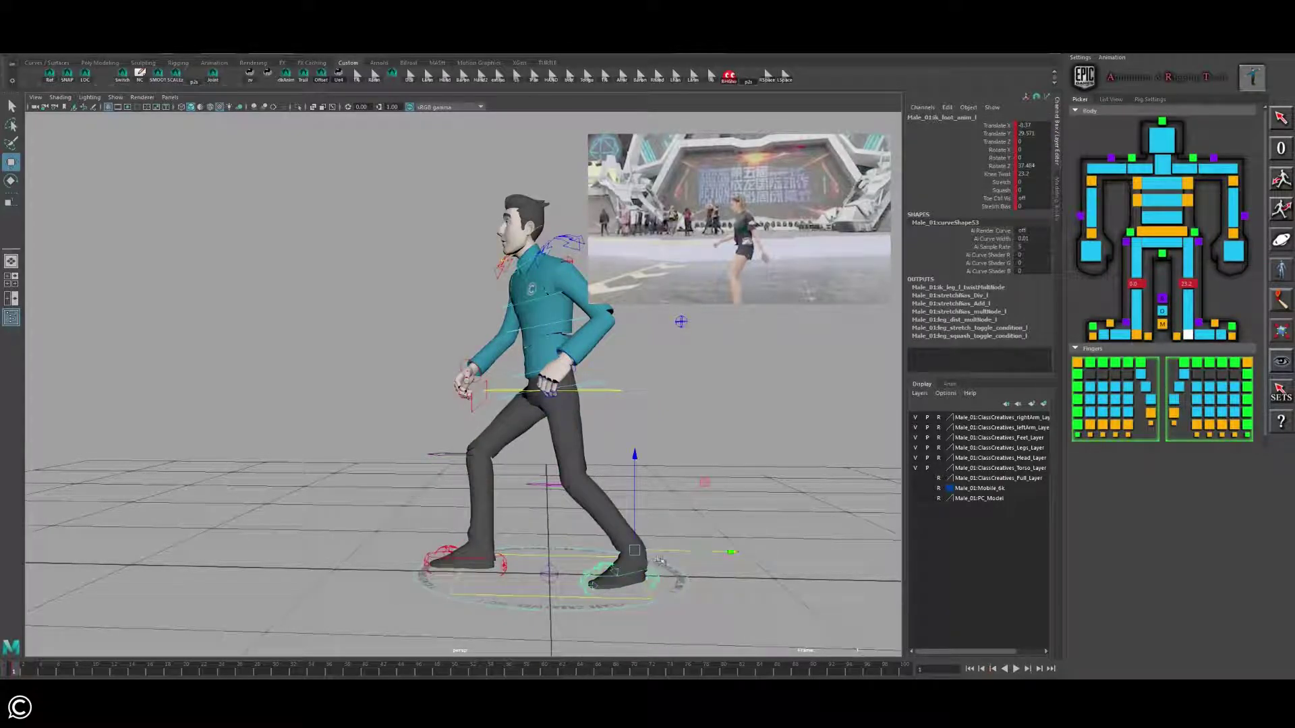
# Step: Adjust the rotation of the right hand control while viewing the character from the front
pyautogui.keyDown('alt'); pyautogui.moveTo(526, 530); pyautogui.dragTo(495, 466); pyautogui.keyUp('alt')
pyautogui.click(446, 408)
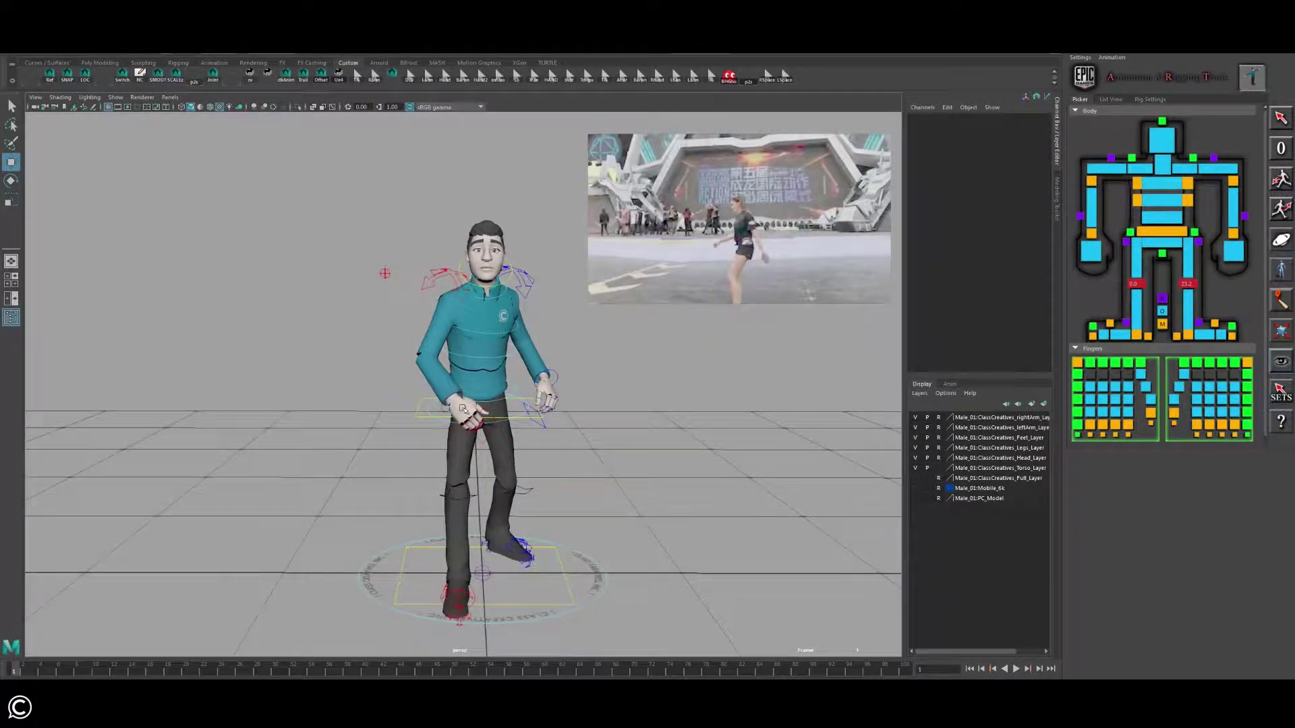
pyautogui.click(463, 408)
pyautogui.press('e')
pyautogui.moveTo(502, 419); pyautogui.dragTo(488, 460)
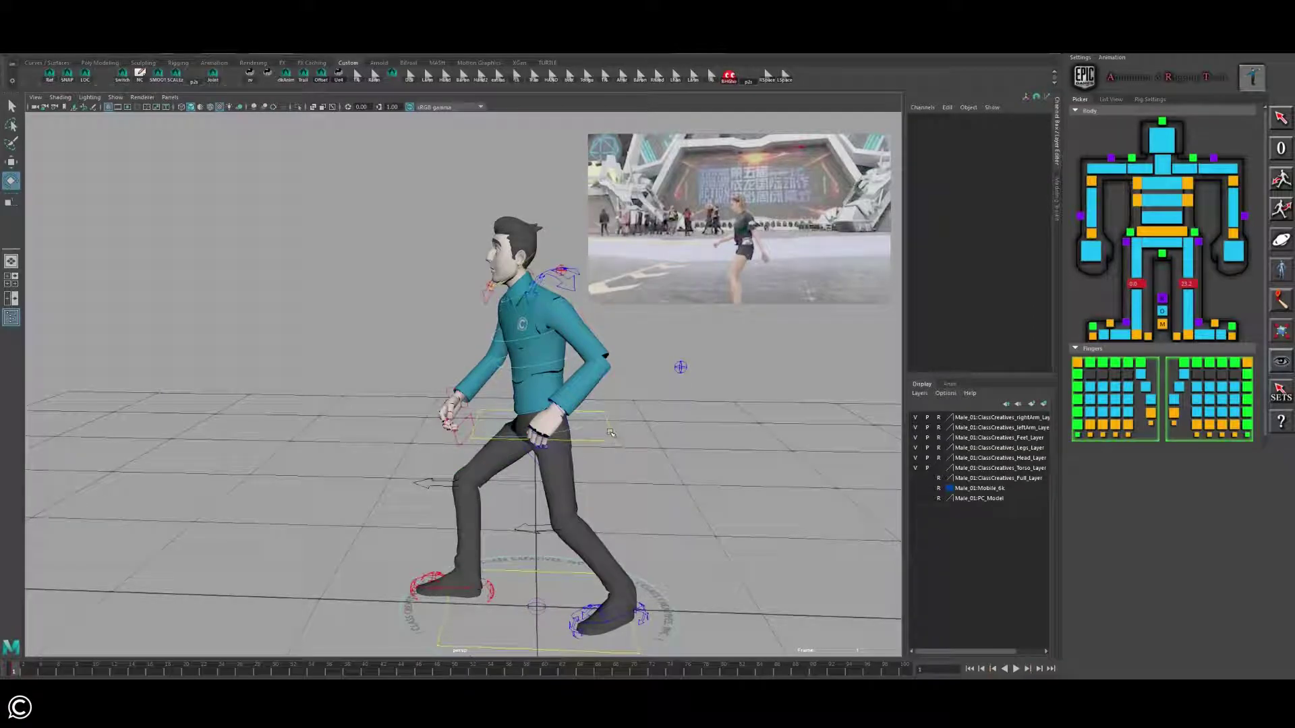
# Step: Lower the main body control slightly to a Translate X of about -14 to sink the weight into the legs
pyautogui.click(598, 449)
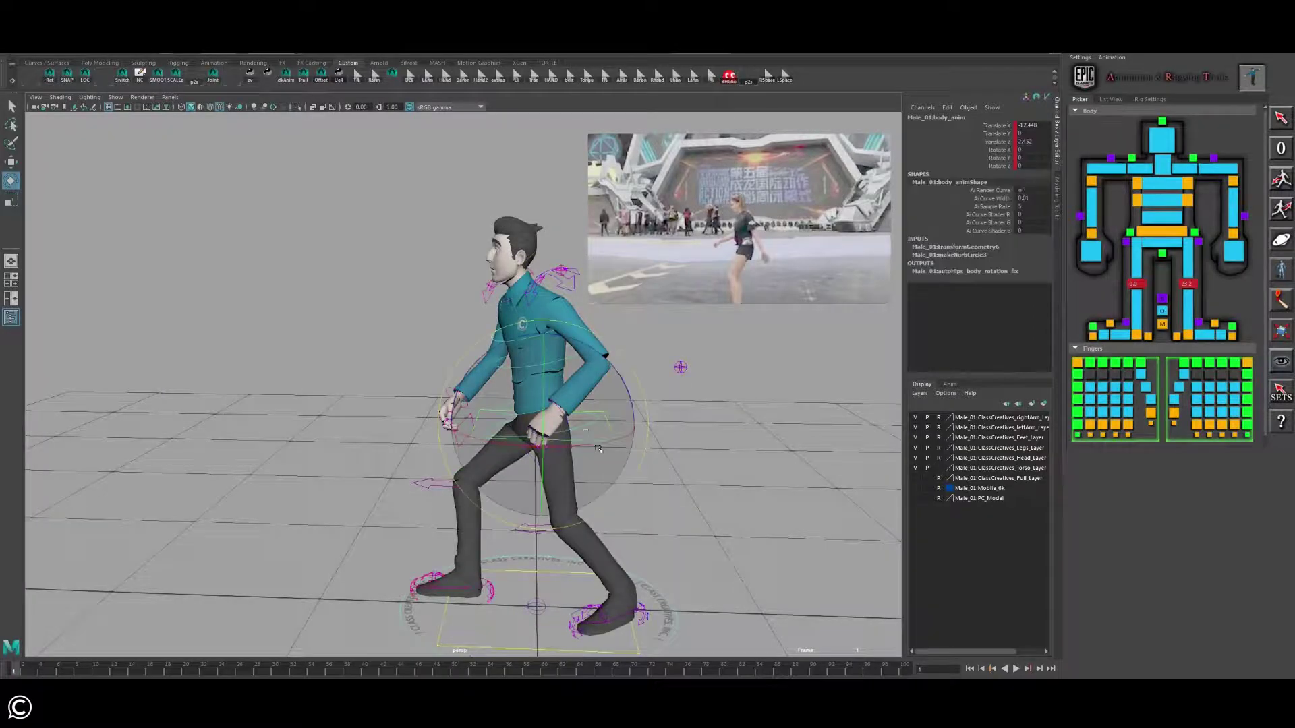
pyautogui.press('w')
pyautogui.moveTo(551, 384); pyautogui.dragTo(551, 387)
pyautogui.keyDown('alt'); pyautogui.moveTo(551, 387); pyautogui.dragTo(542, 389, button='middle'); pyautogui.keyUp('alt')
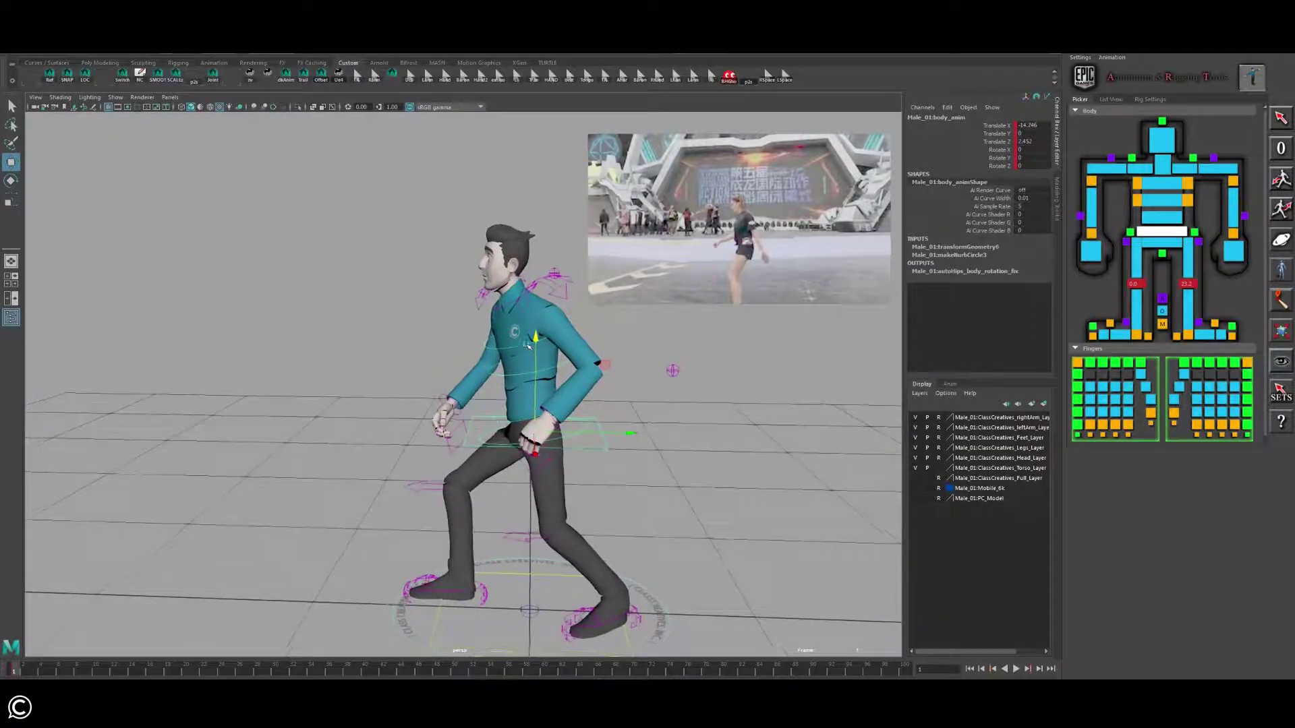
# Step: Rotate the lowest spine control to about 11, -6 and -11 degrees in X, Y and Z to adjust the torso's lean and twist
pyautogui.scroll(1, 543, 389)
pyautogui.click(523, 414)
pyautogui.click(518, 418)
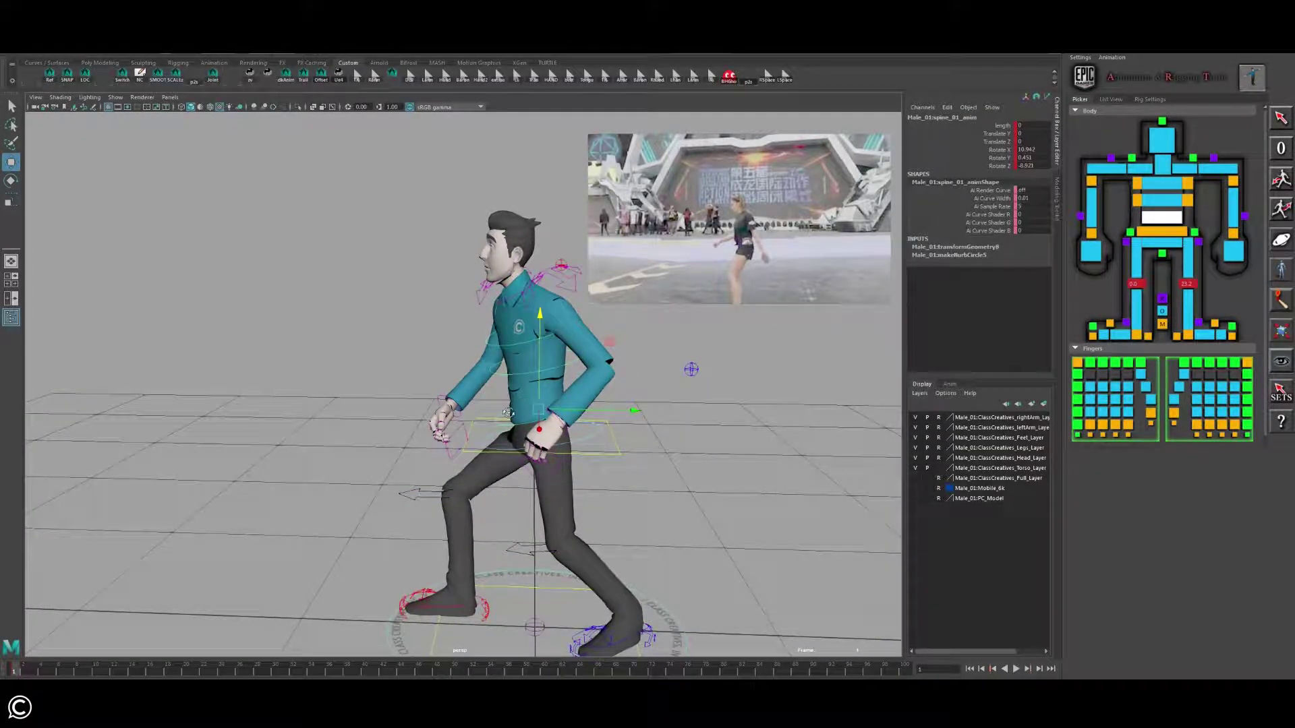
pyautogui.keyDown('alt'); pyautogui.moveTo(508, 413); pyautogui.dragTo(471, 611); pyautogui.keyUp('alt')
pyautogui.press('e')
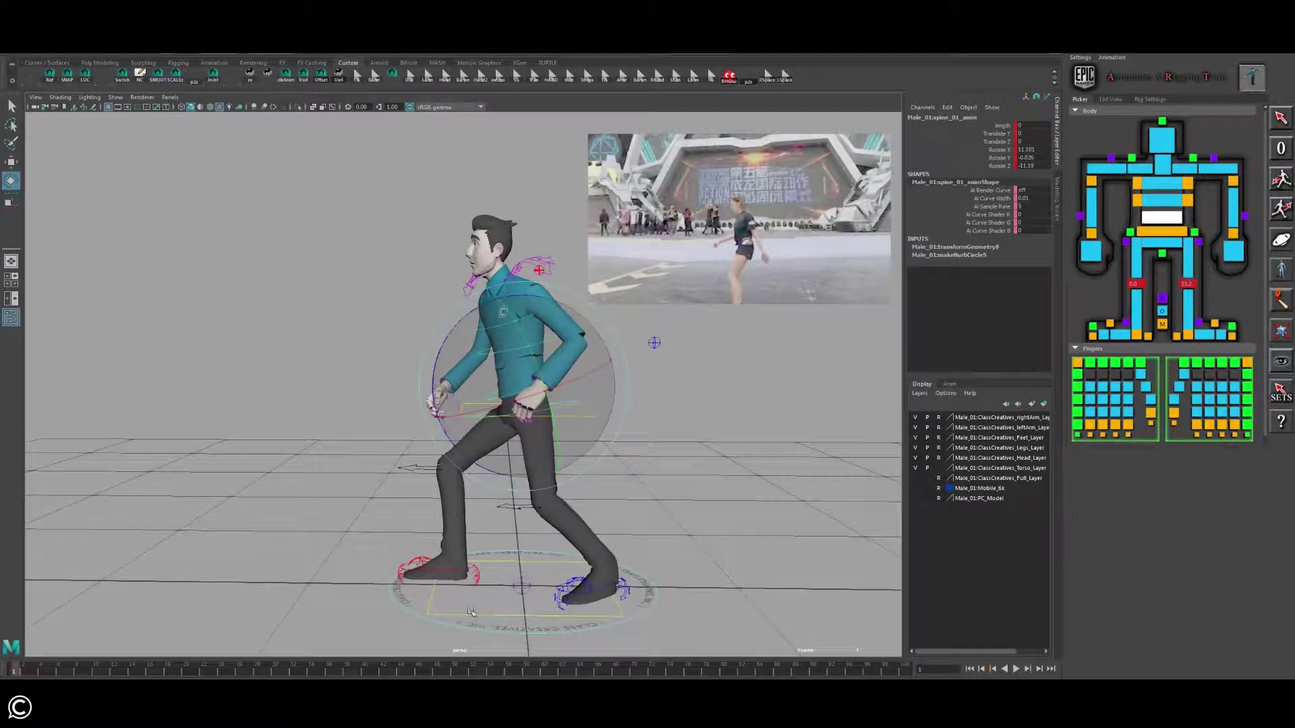
# Step: Move the right foot IK control further forward to a Translate Y of about -40.6
pyautogui.click(471, 611)
pyautogui.click(462, 571)
pyautogui.press('w')
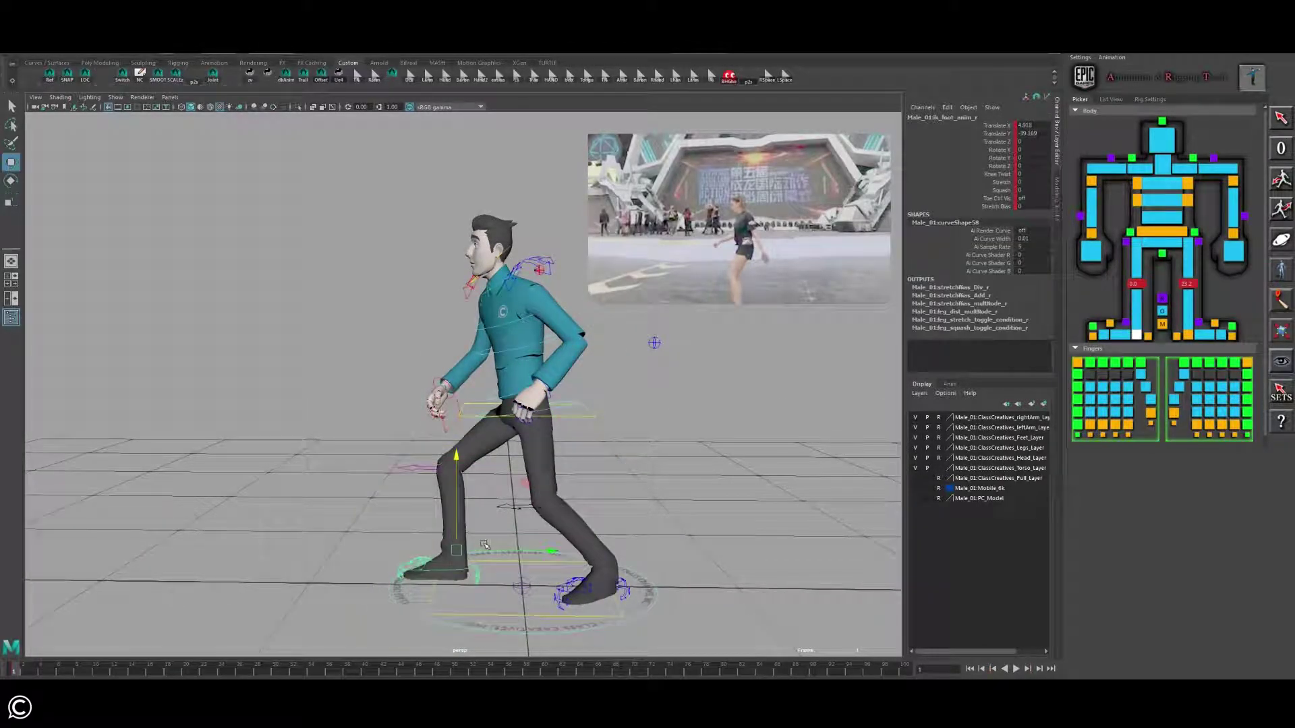
pyautogui.click(480, 547)
pyautogui.hotkey('ctrl', 'z')
pyautogui.moveTo(493, 552); pyautogui.dragTo(597, 578)
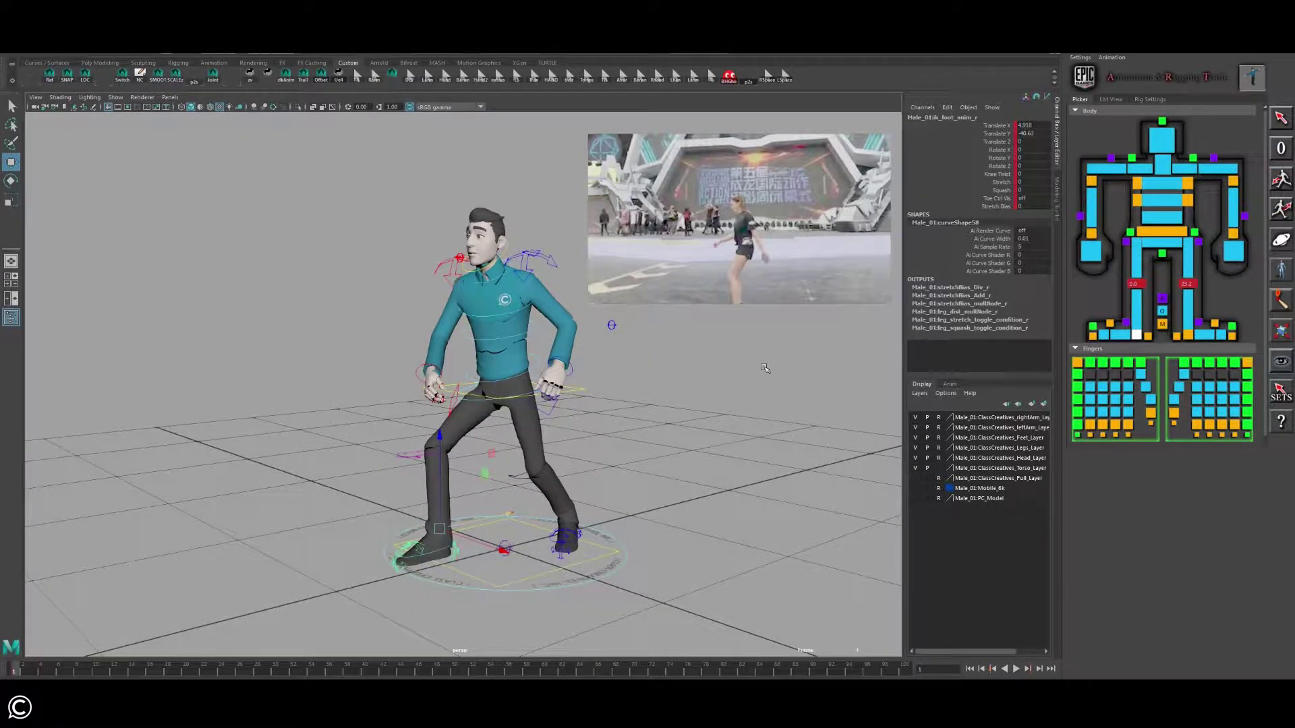
# Step: Select all of the character's rig controls and open the Graph Editor over the lower part of the viewport
pyautogui.click(1281, 118)
pyautogui.scroll(2, 559, 564)
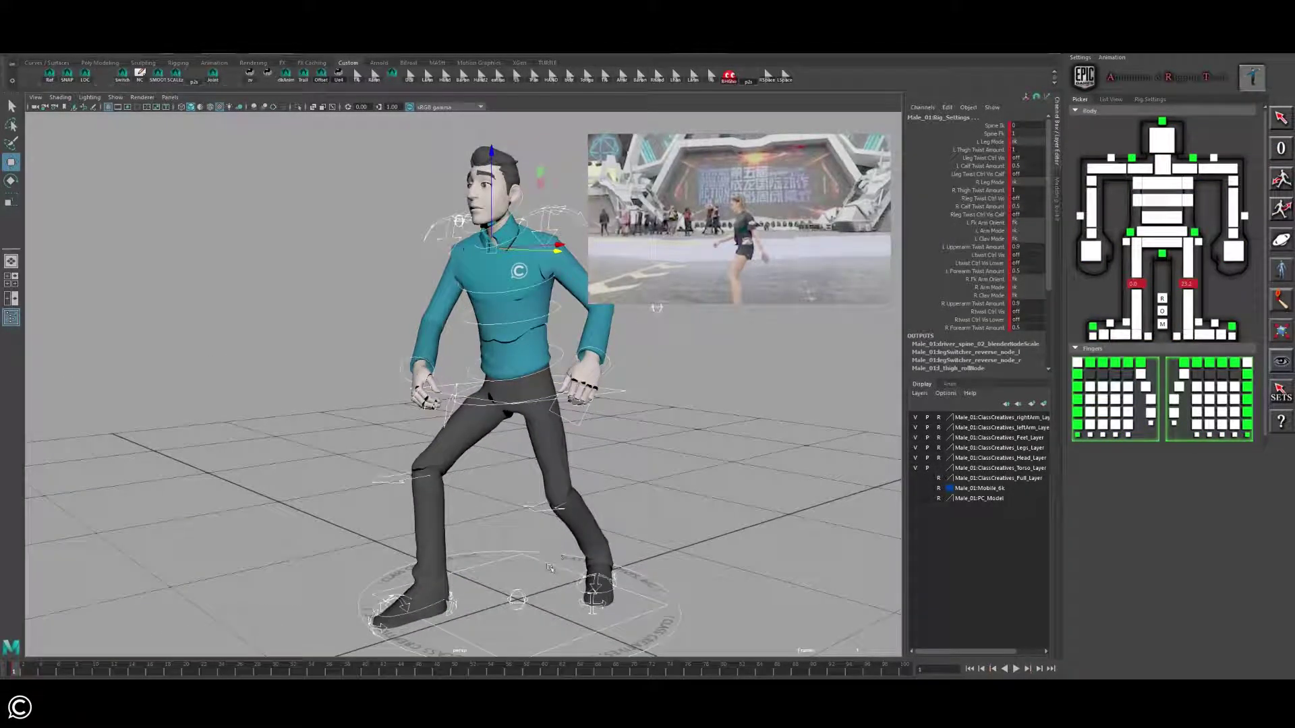
pyautogui.keyDown('alt'); pyautogui.moveTo(550, 568); pyautogui.dragTo(673, 493); pyautogui.keyUp('alt')
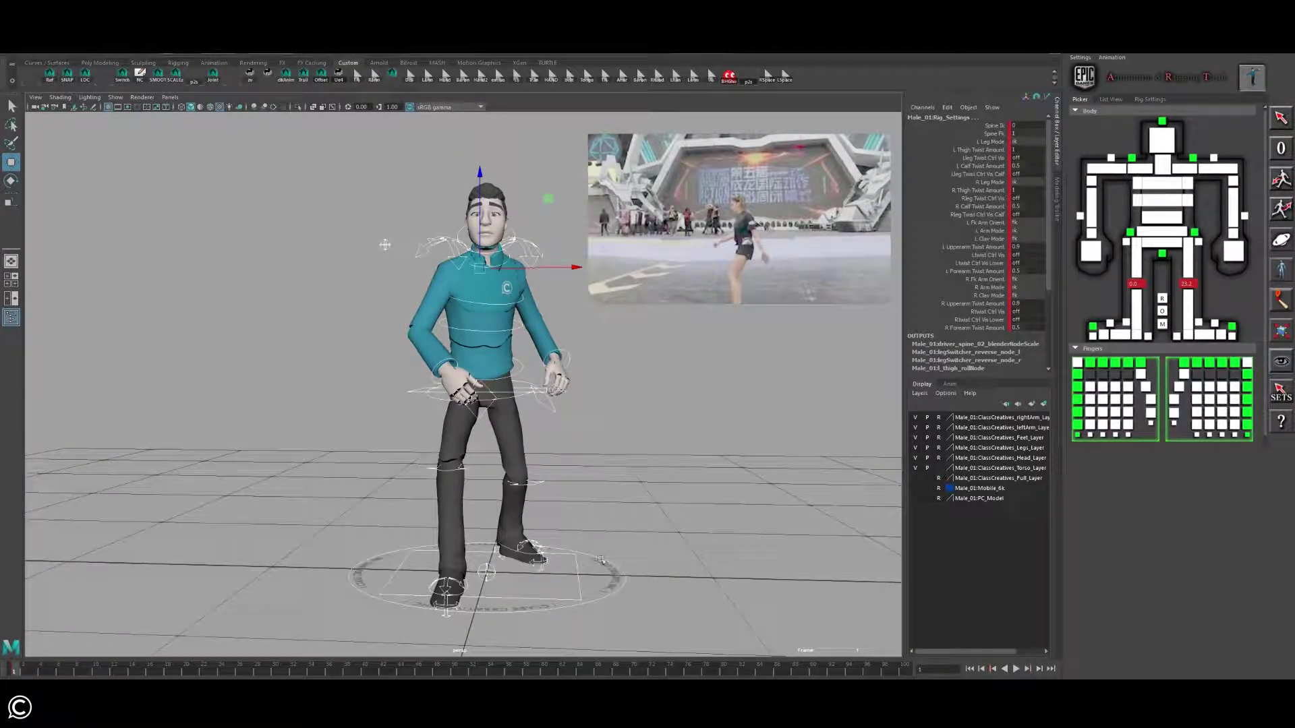
pyautogui.moveTo(1294, 236); pyautogui.dragTo(246, 498)
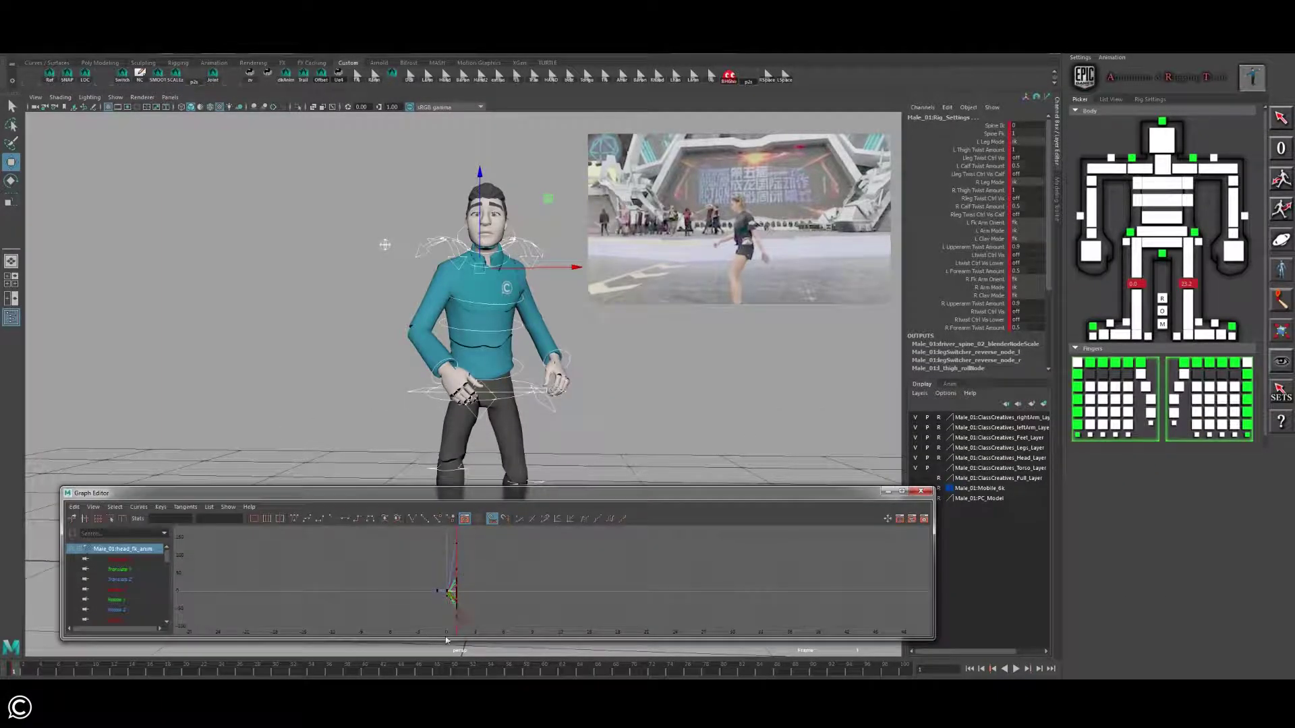